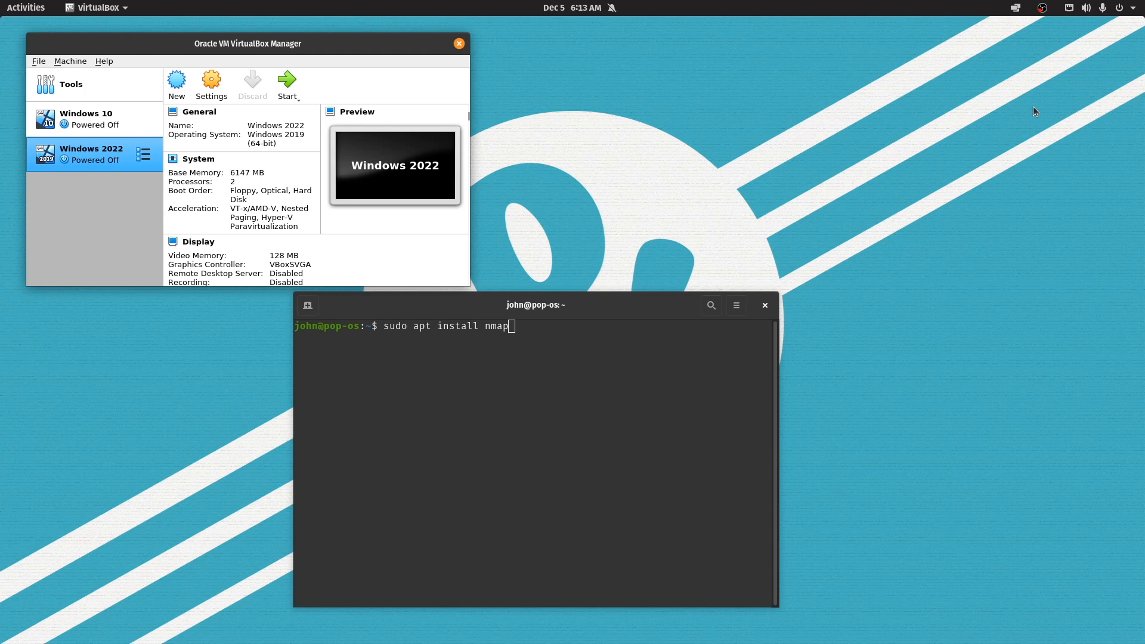
Start the Windows 2022 VM normally, then move its window left and the terminal lower right
{"action": "right_click", "coordinate": [63, 149]}
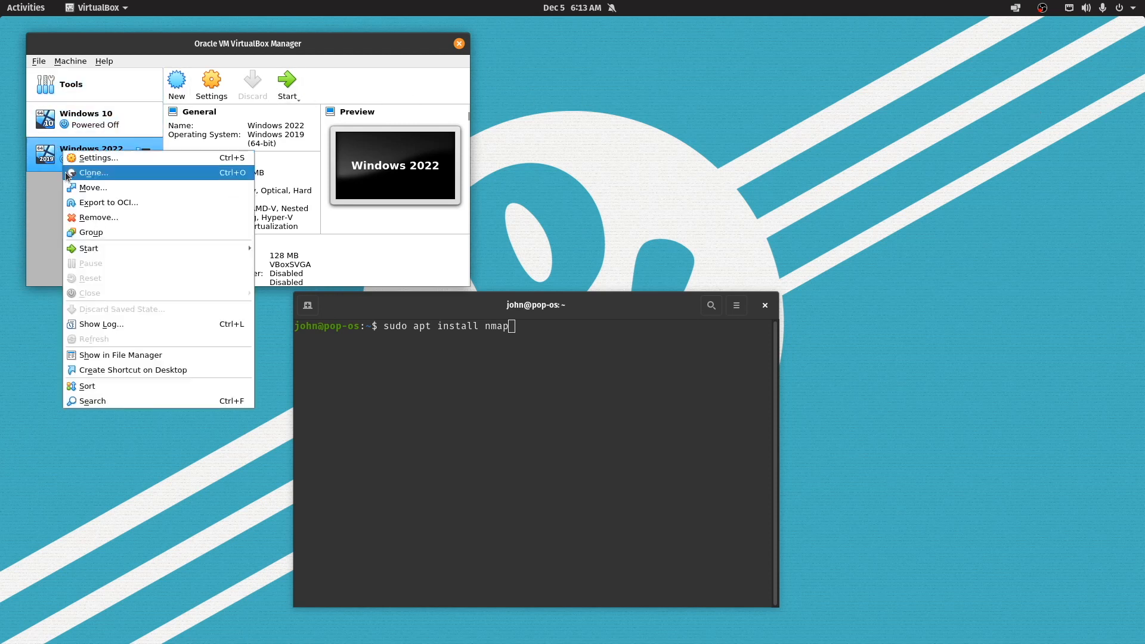
{"action": "mouse_move", "coordinate": [88, 251]}
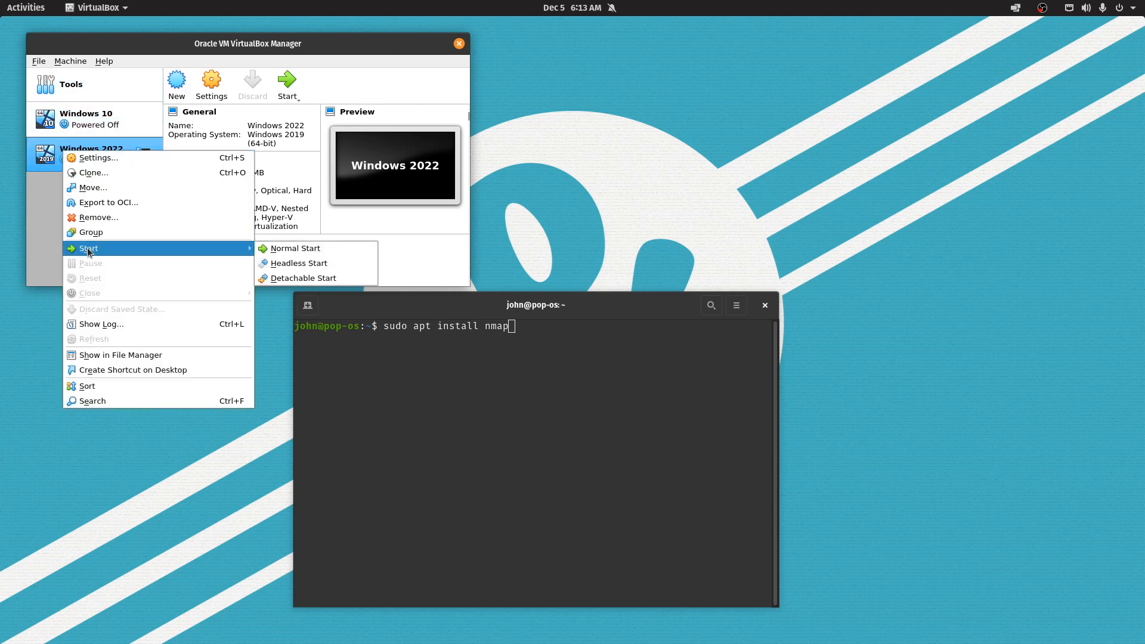
{"action": "left_click", "coordinate": [270, 249]}
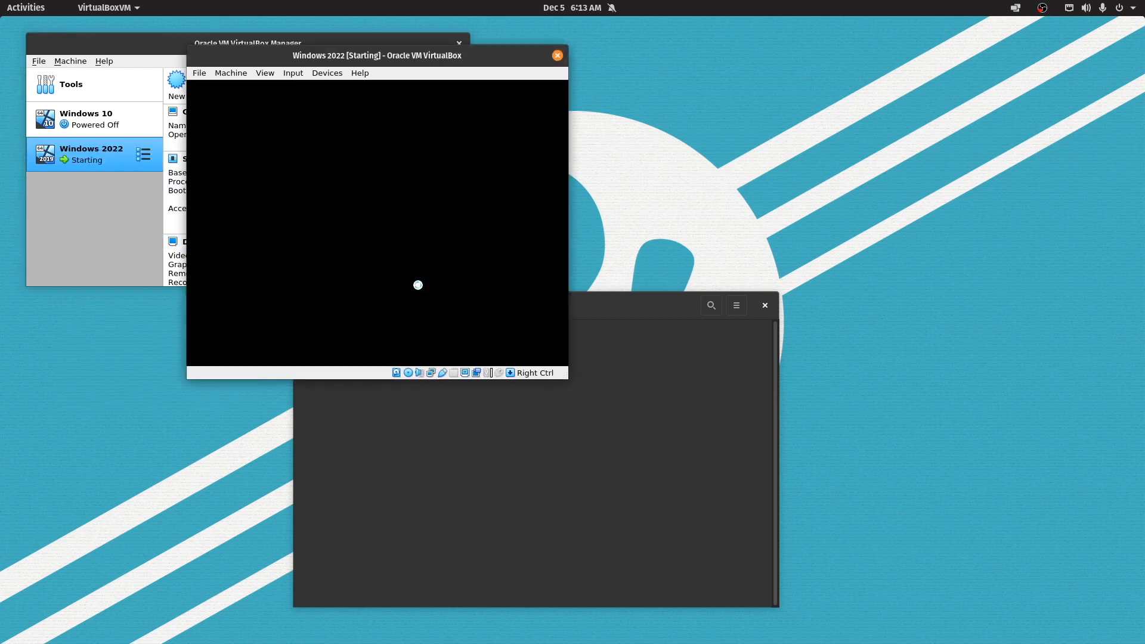
{"action": "left_click_drag", "start_coordinate": [477, 56], "coordinate": [363, 90]}
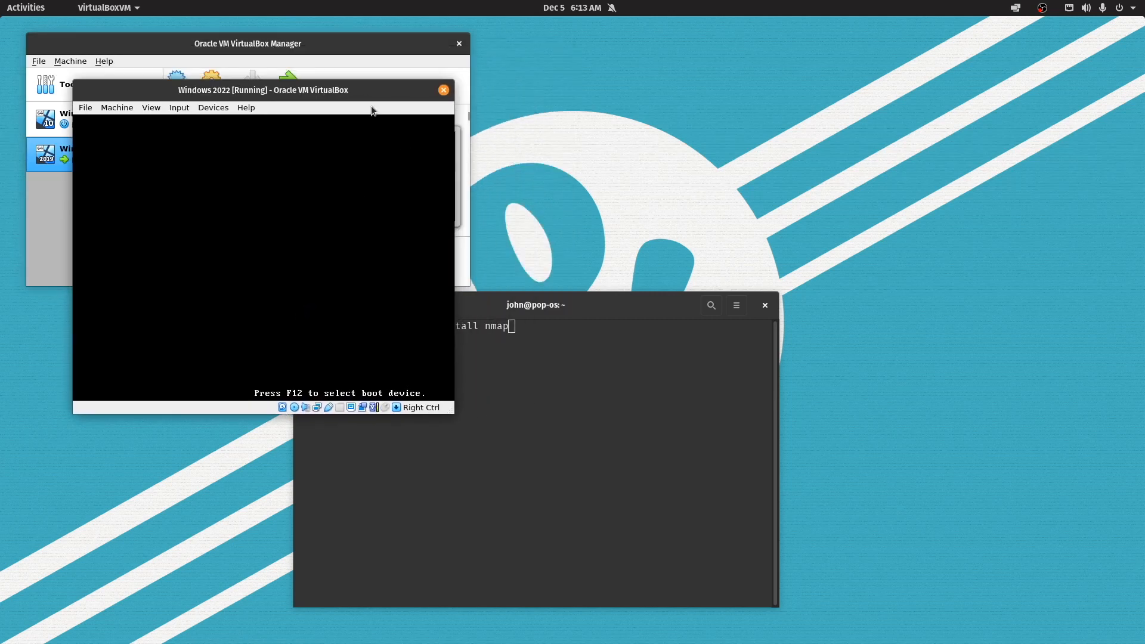
{"action": "left_click_drag", "start_coordinate": [617, 306], "coordinate": [700, 306]}
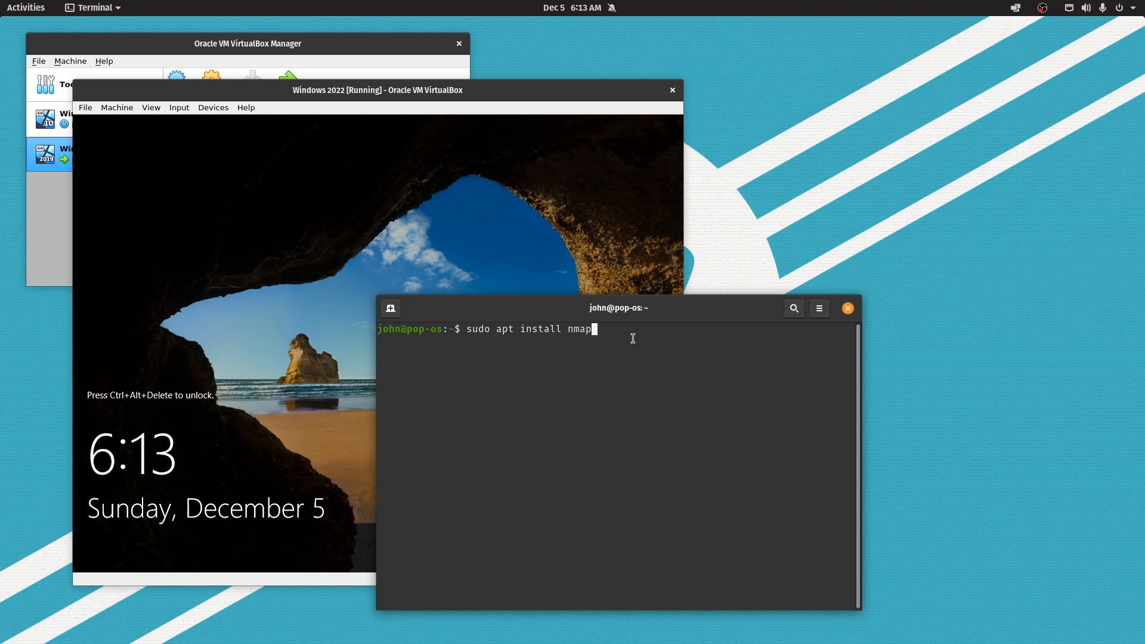
Cancel the nmap install and run nmap on 192.168.0.232, which reports 0 hosts up
{"action": "key", "text": "Up"}
{"action": "key", "text": "Down"}
{"action": "key", "text": "ctrl+c"}
{"action": "type", "text": "nmap "}
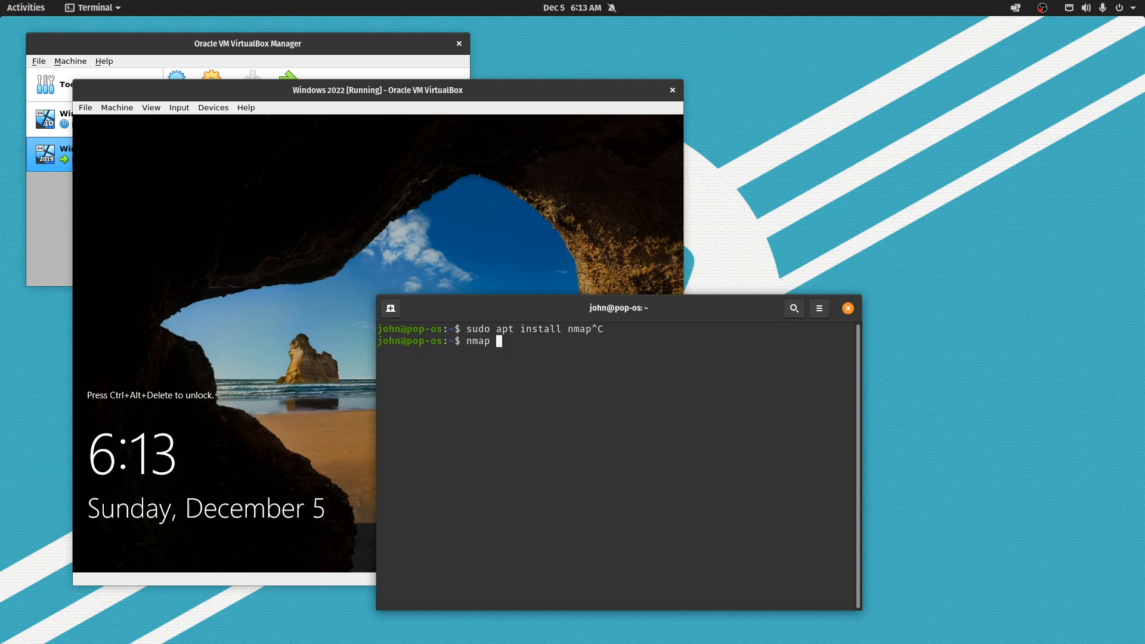
{"action": "type", "text": "192.168.0.232"}
{"action": "key", "text": "Return"}
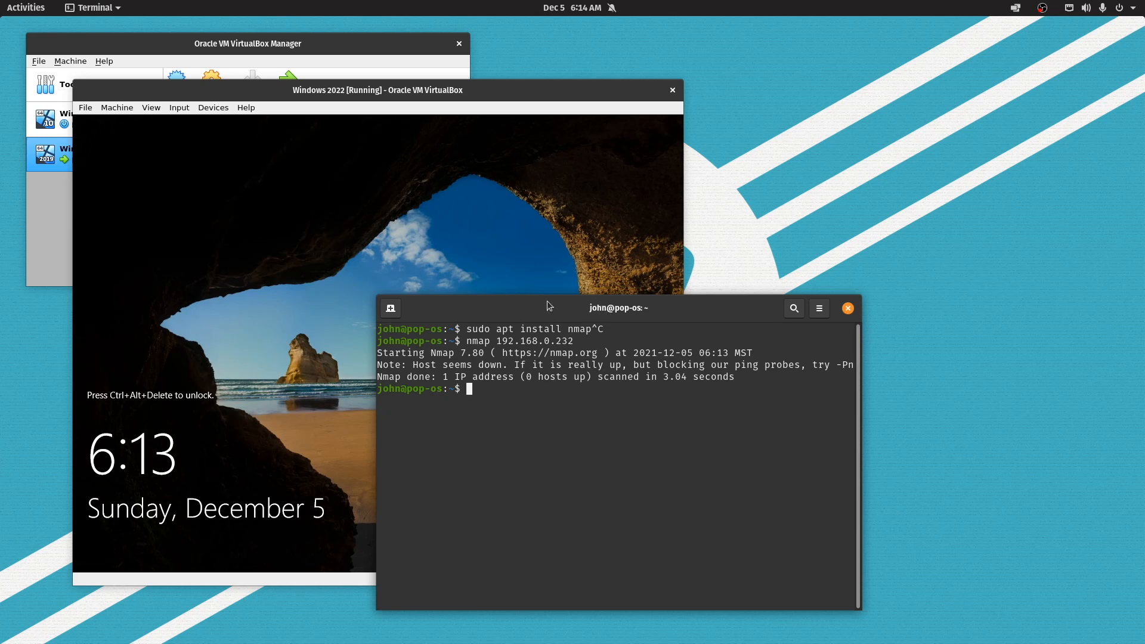
Send Ctrl-Alt-Del to the VM, sign in as administrator, and show Server Manager's Local Server page
{"action": "left_click_drag", "start_coordinate": [551, 304], "coordinate": [869, 286]}
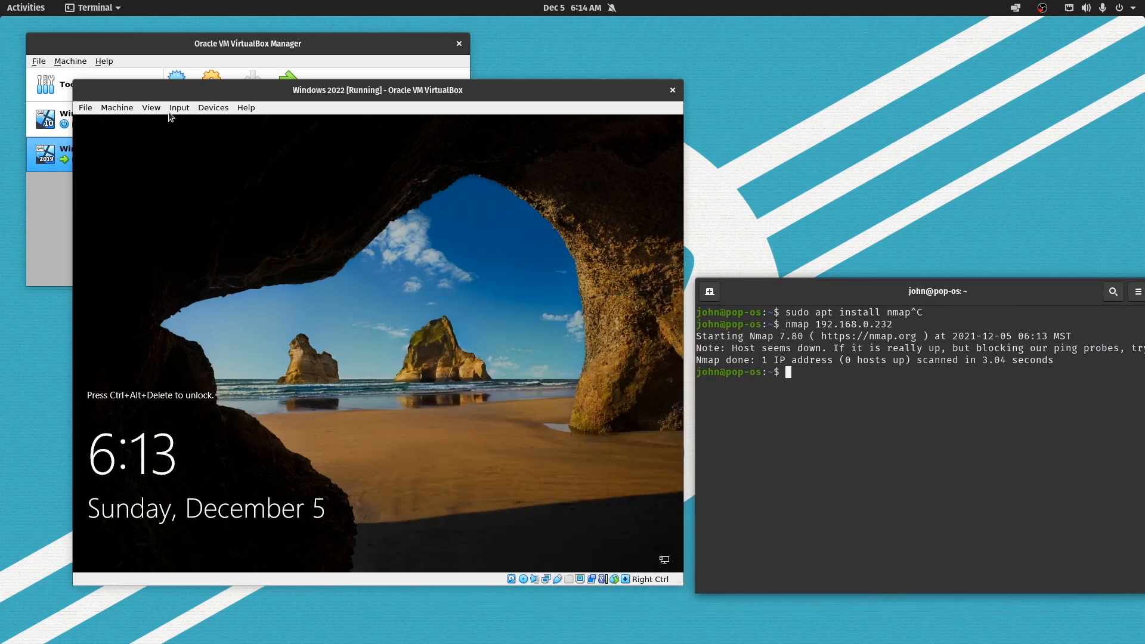
{"action": "left_click", "coordinate": [211, 107]}
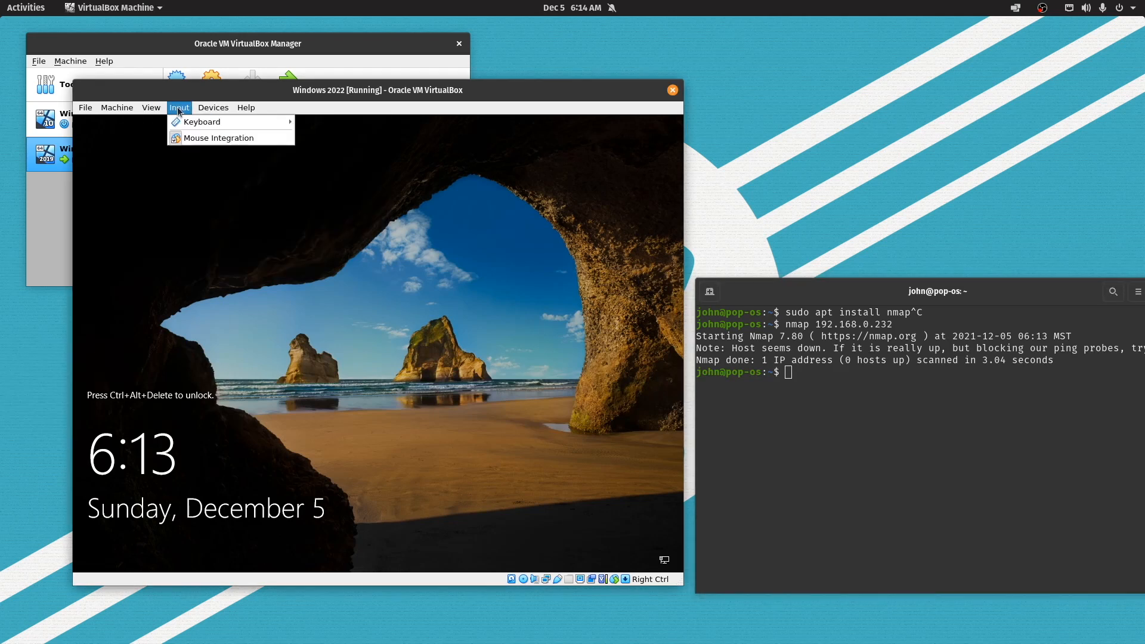
{"action": "mouse_move", "coordinate": [180, 121]}
{"action": "left_click", "coordinate": [324, 149]}
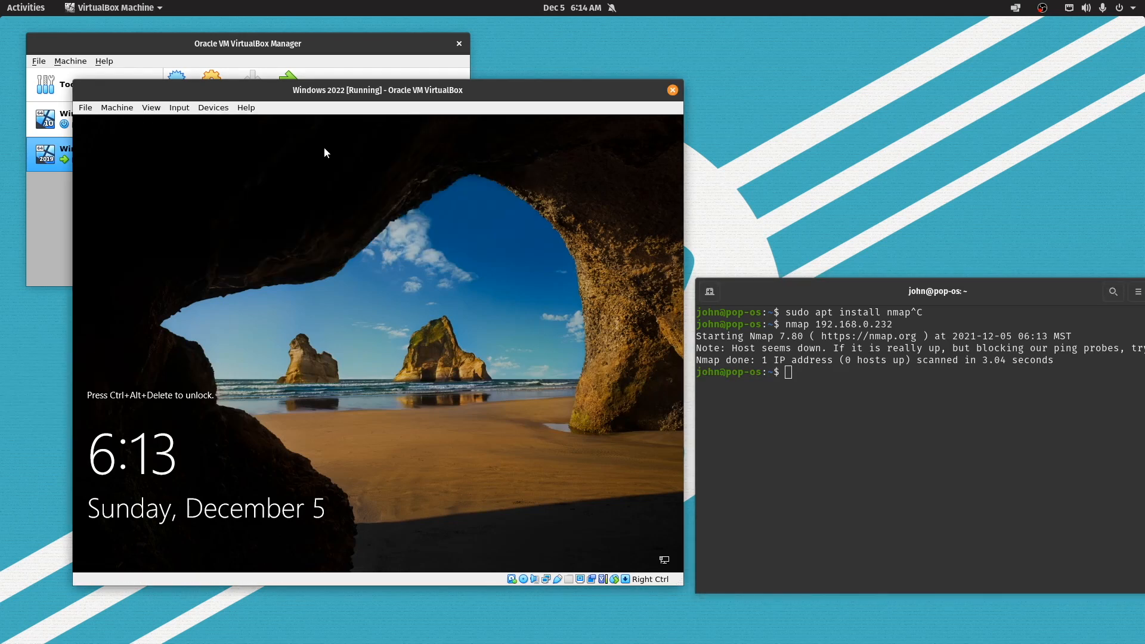
{"action": "type", "text": "*********"}
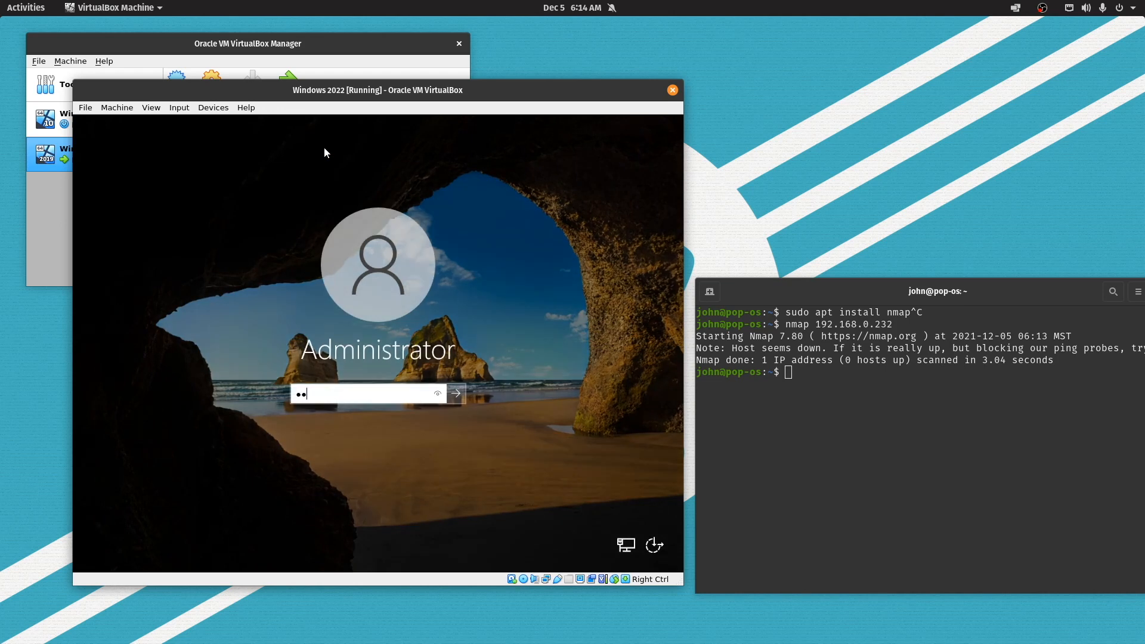
{"action": "key", "text": "Return"}
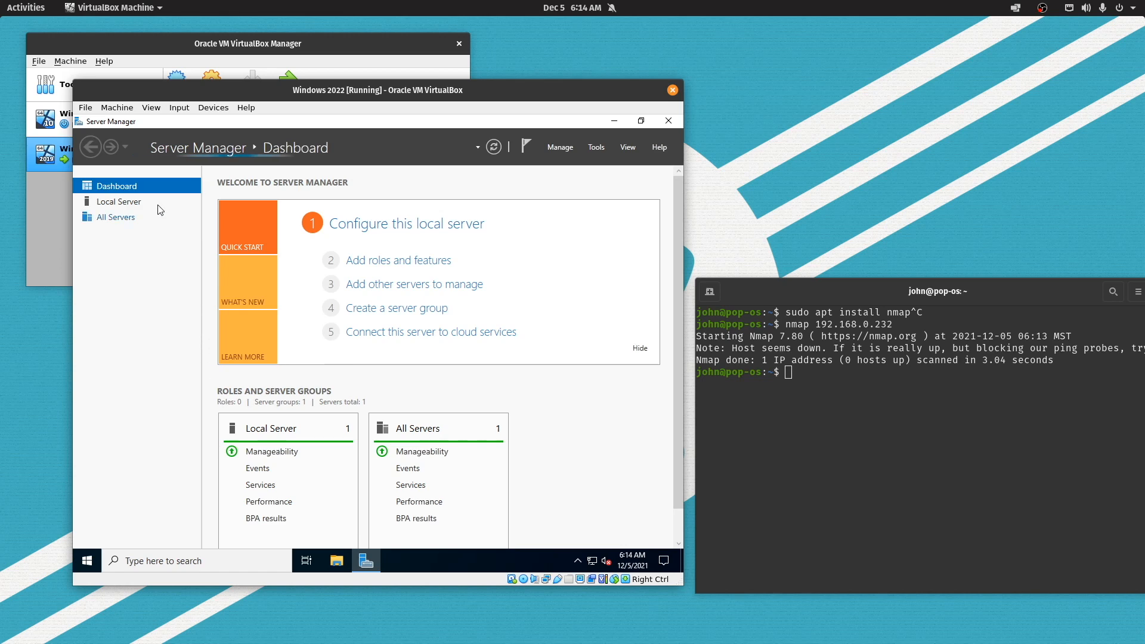
{"action": "left_click", "coordinate": [135, 202]}
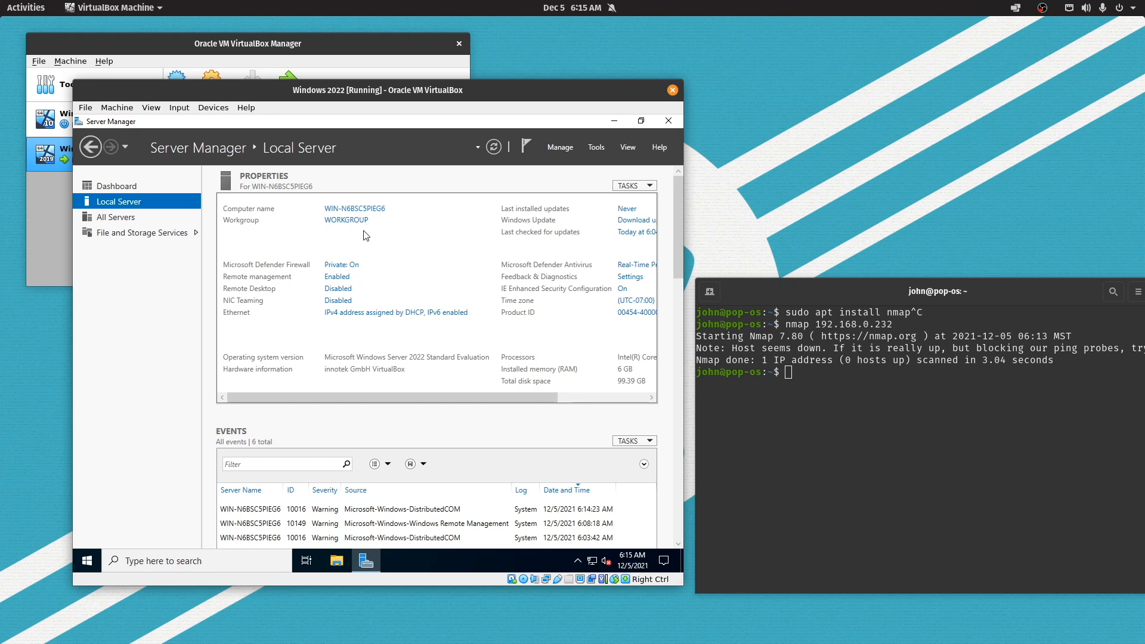
Open the Ethernet adapter's TCP/IPv4 properties and choose a manually set IP address
{"action": "left_click", "coordinate": [344, 313]}
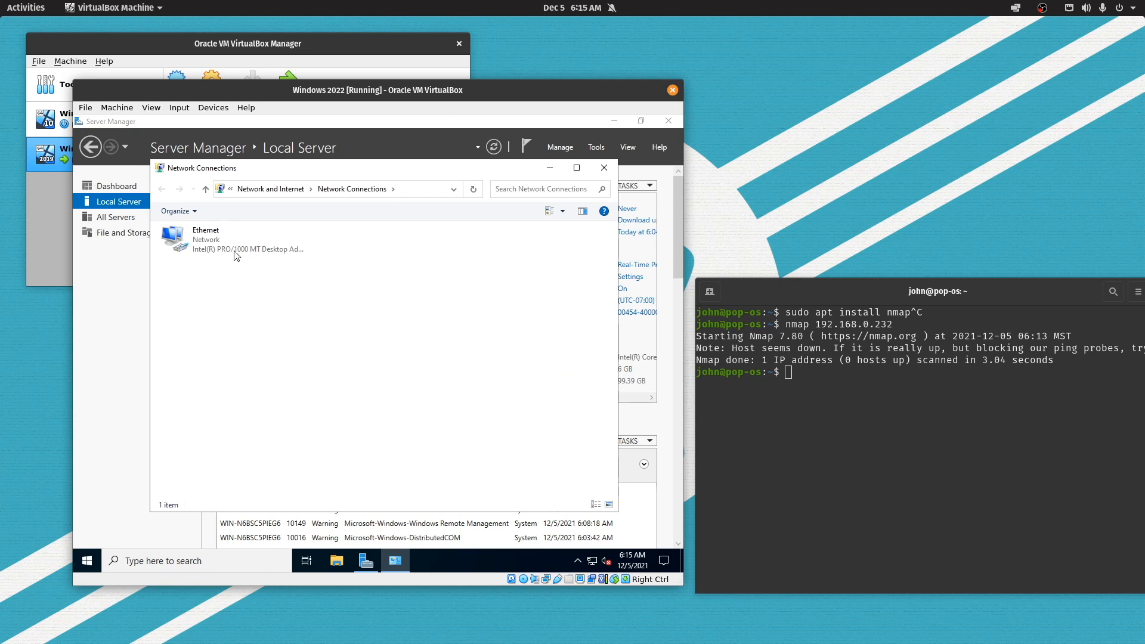
{"action": "right_click", "coordinate": [216, 236]}
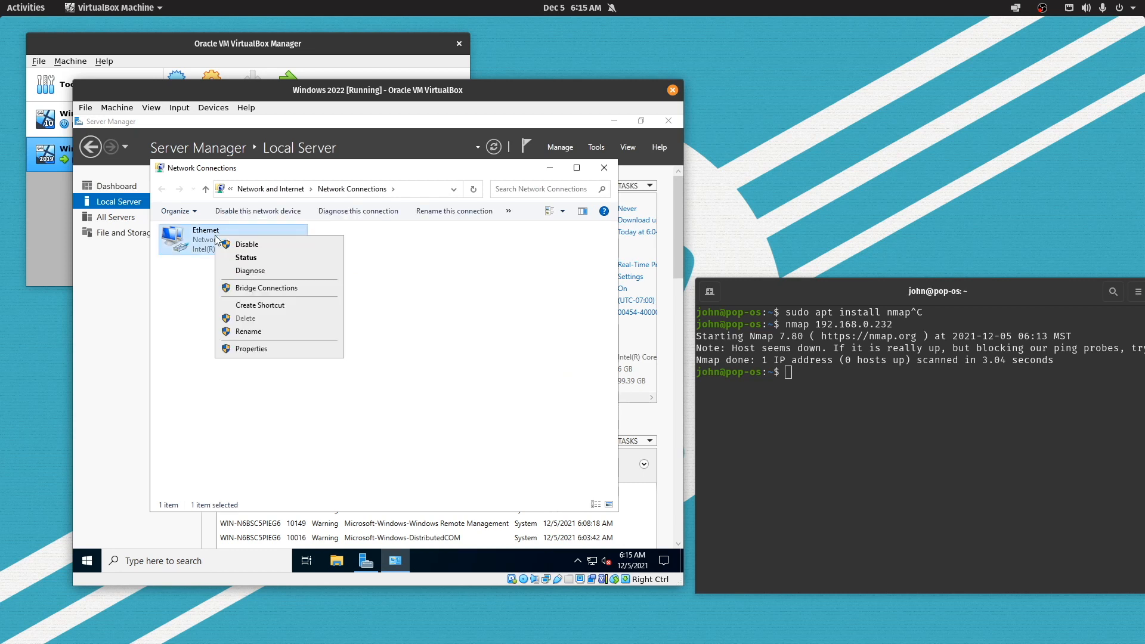
{"action": "left_click", "coordinate": [242, 348]}
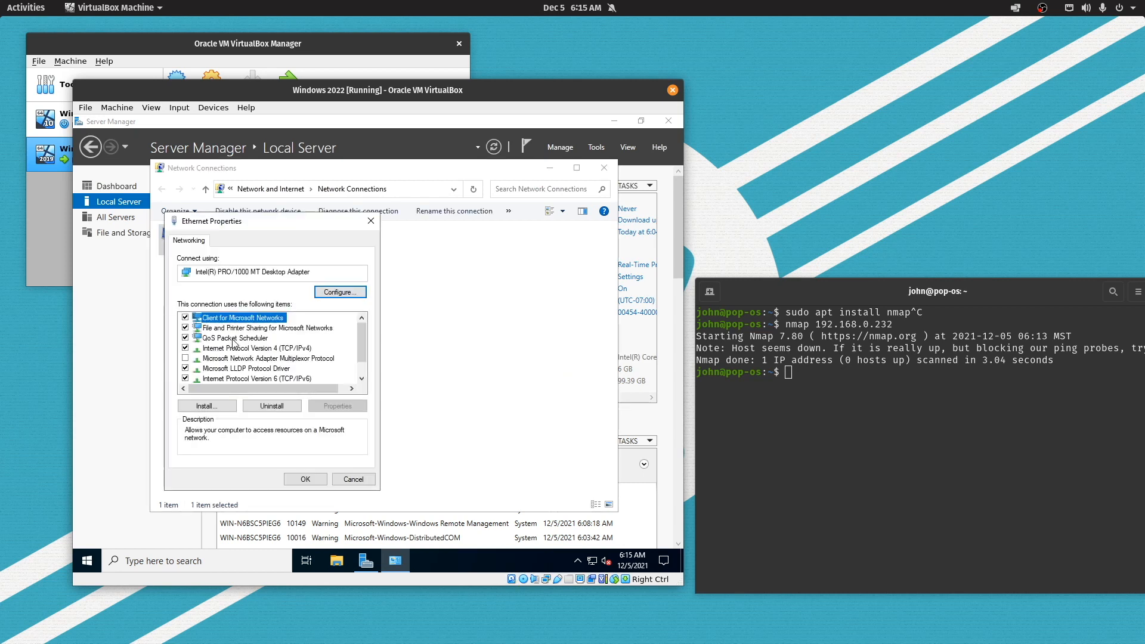
{"action": "left_click", "coordinate": [234, 349]}
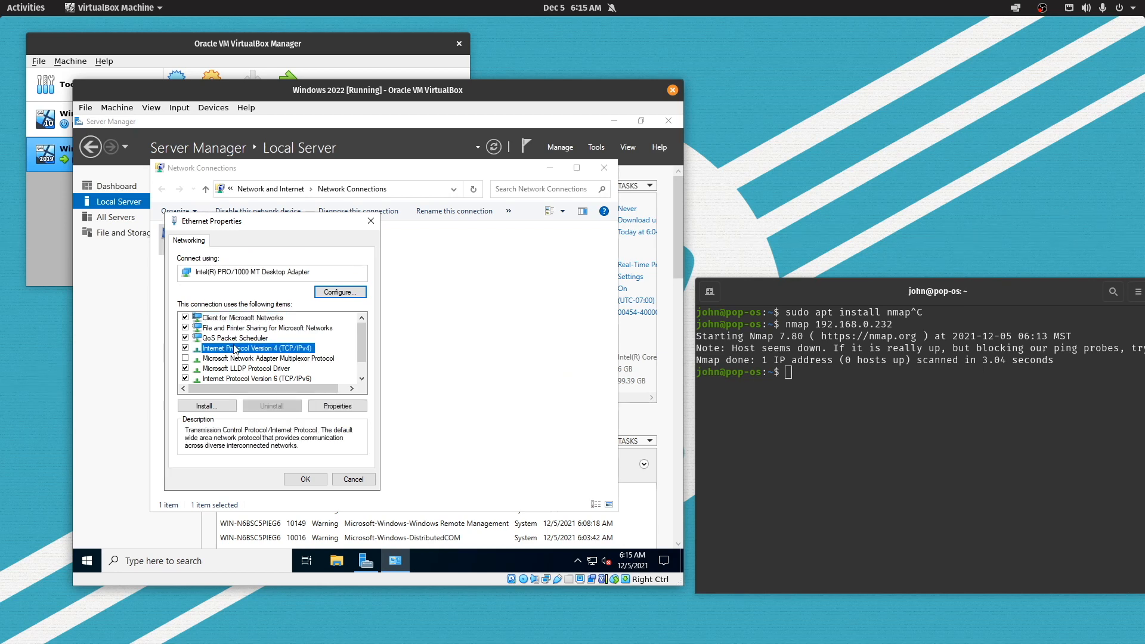
{"action": "double_click", "coordinate": [241, 348]}
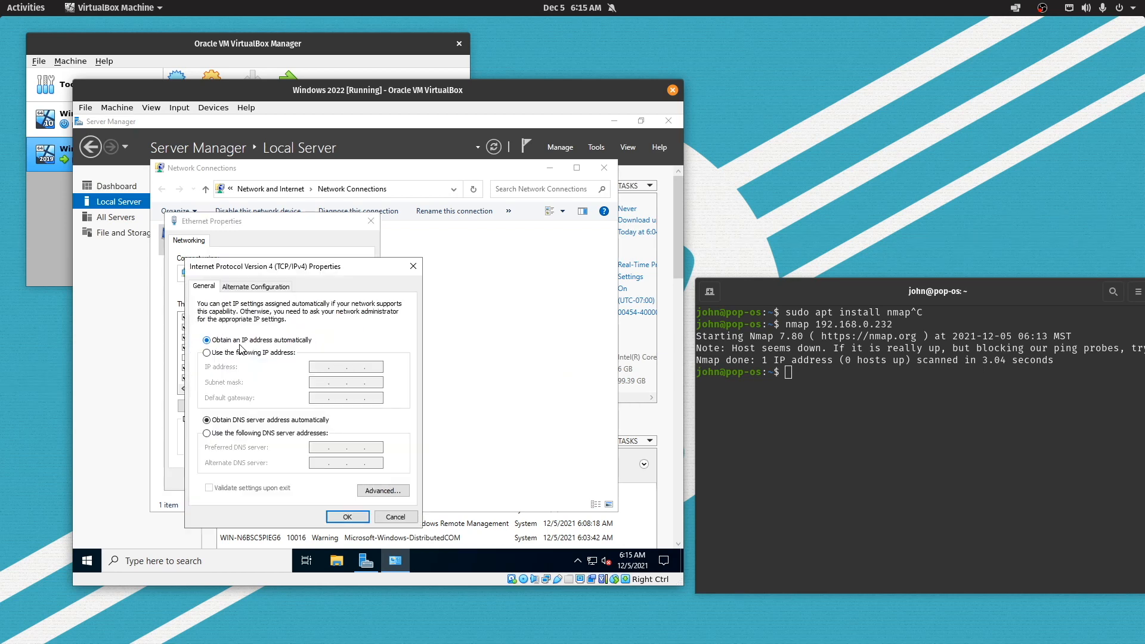
{"action": "left_click", "coordinate": [242, 353]}
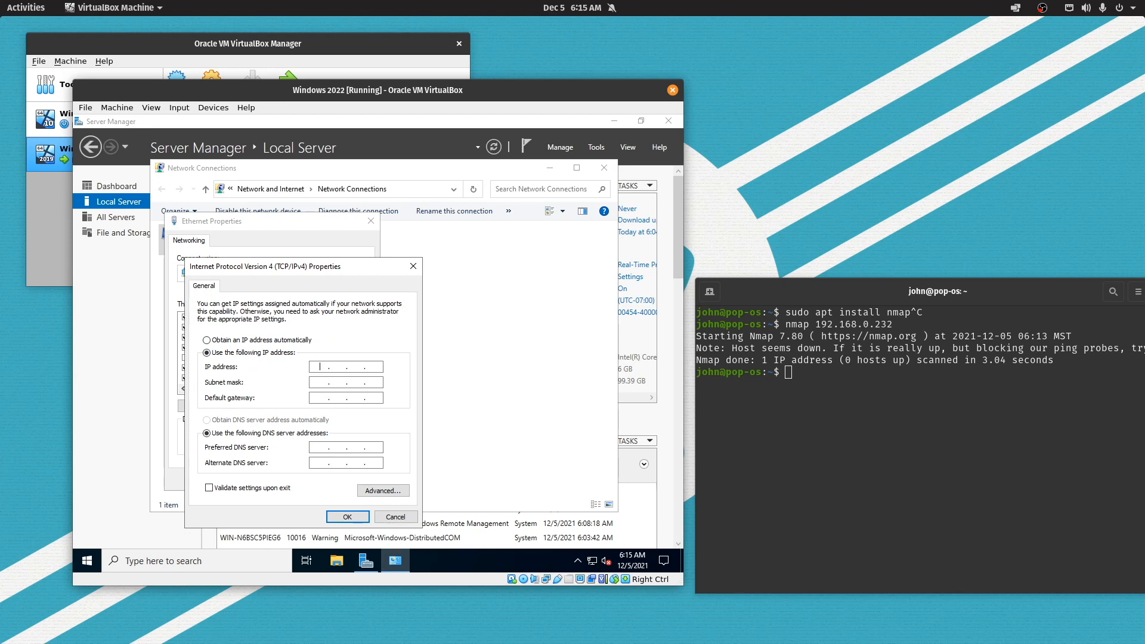
Enter IP 192.168.0.232, mask 255.255.255.0, gateway 192.168.0.1, DNS 8.8.8.8/8.8.4.4, and apply
{"action": "type", "text": "192 . 168 . 0 . 232"}
{"action": "key", "text": "Tab"}
{"action": "left_click", "coordinate": [320, 398]}
{"action": "type", "text": "192 . 168 . 0"}
{"action": "left_click", "coordinate": [324, 447]}
{"action": "type", "text": "8 . 8 . 4 . 4"}
{"action": "left_click", "coordinate": [347, 515]}
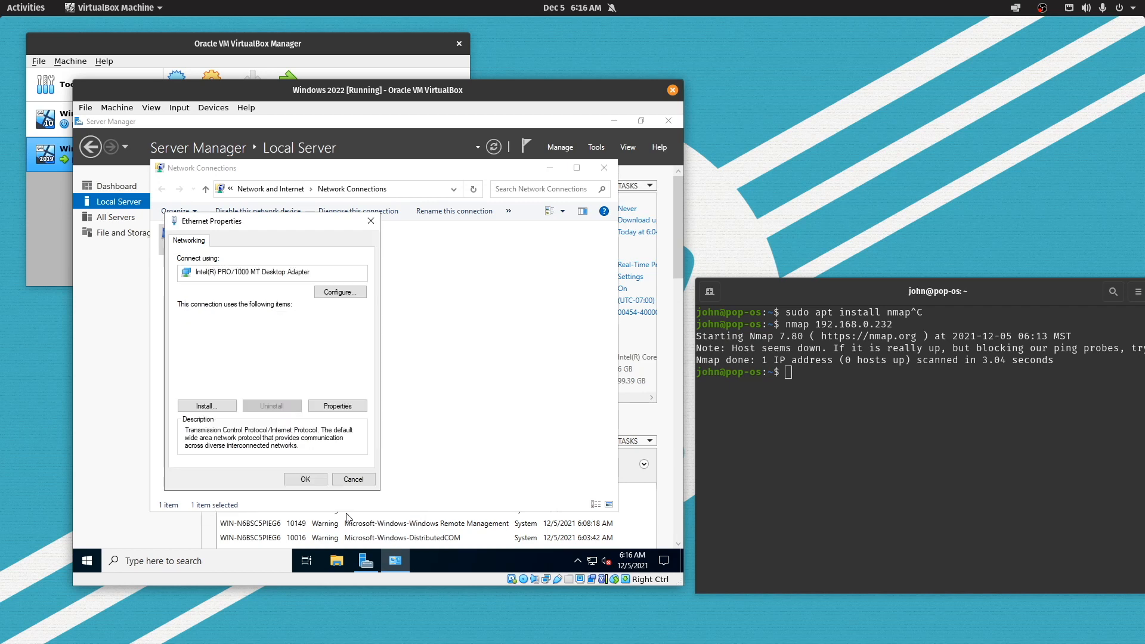
{"action": "left_click", "coordinate": [306, 480]}
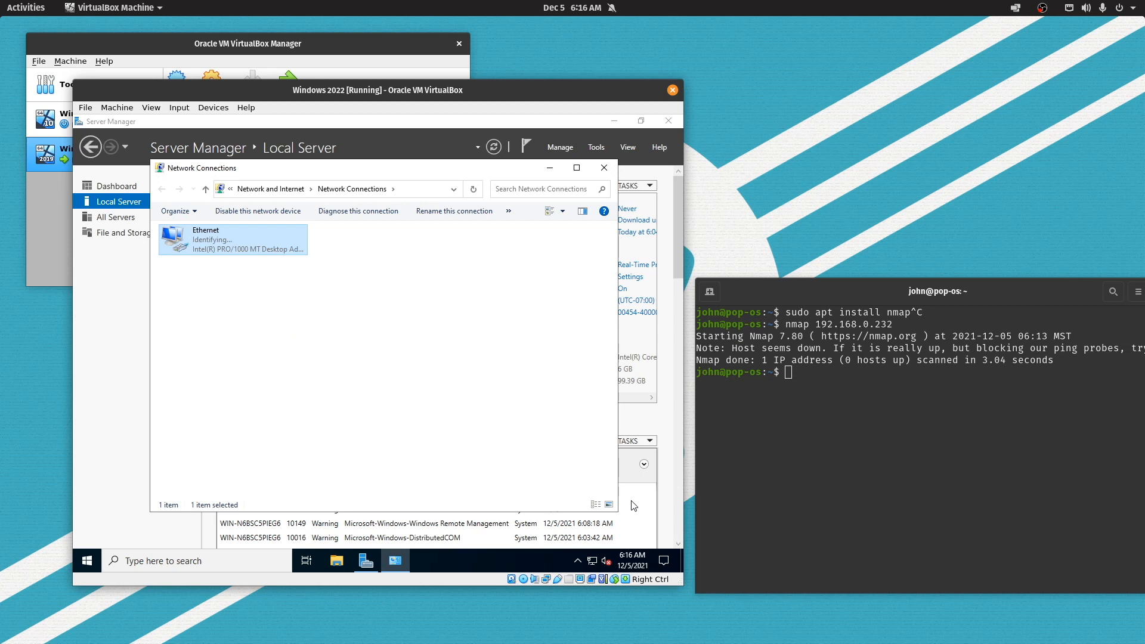
Launch Windows PowerShell as administrator from the Windows search
{"action": "left_click", "coordinate": [600, 465]}
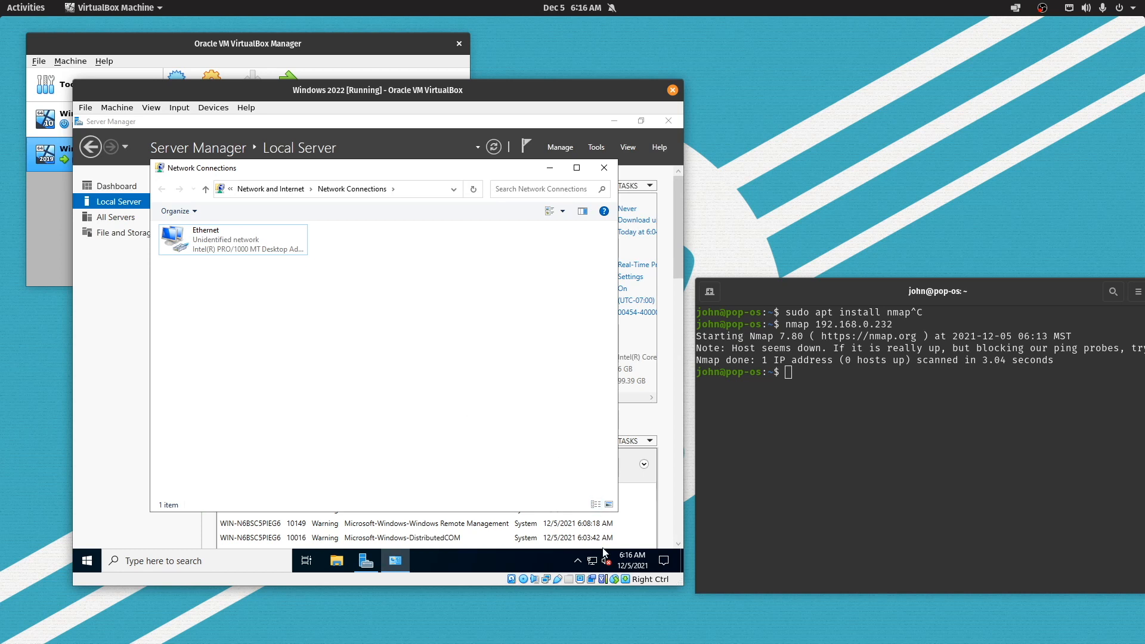
{"action": "left_click", "coordinate": [146, 557]}
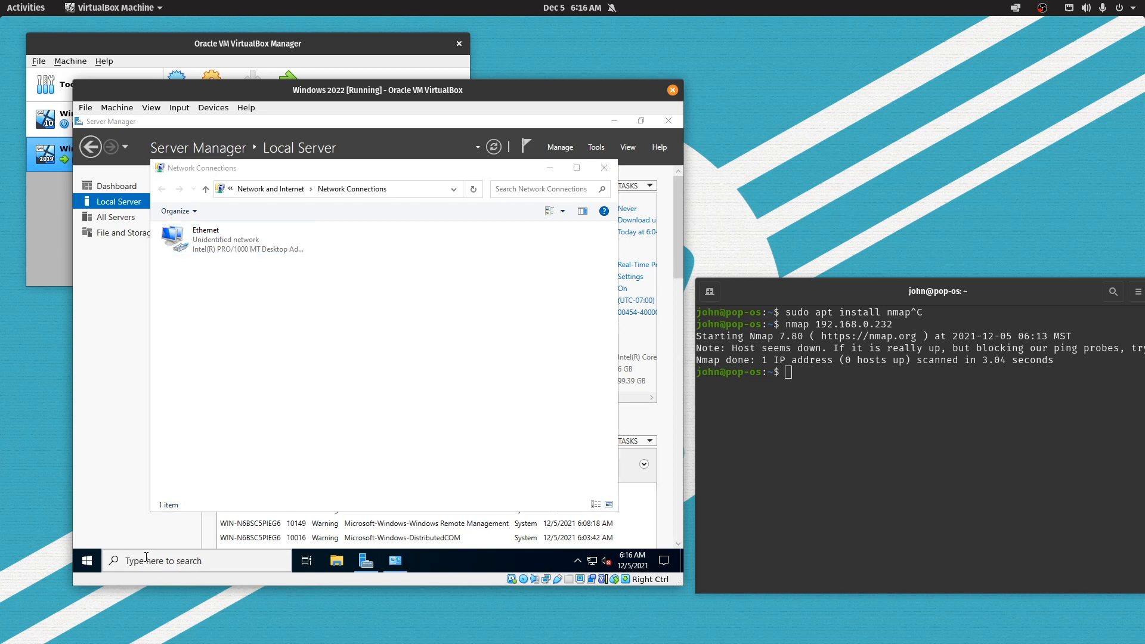
{"action": "type", "text": "power"}
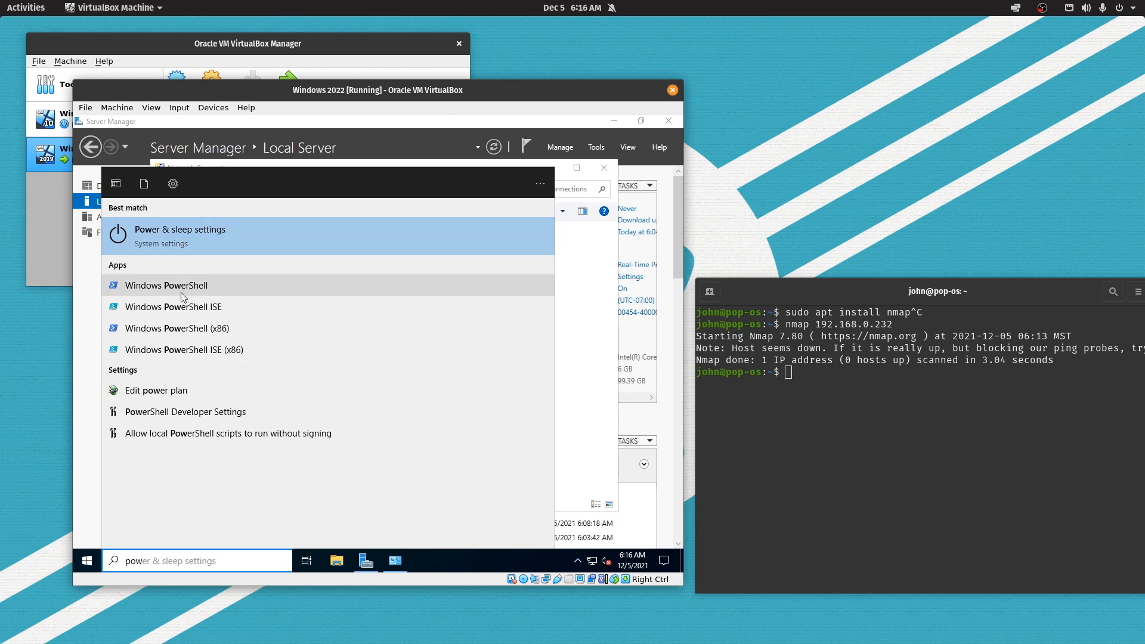
{"action": "right_click", "coordinate": [181, 291]}
{"action": "left_click", "coordinate": [208, 303]}
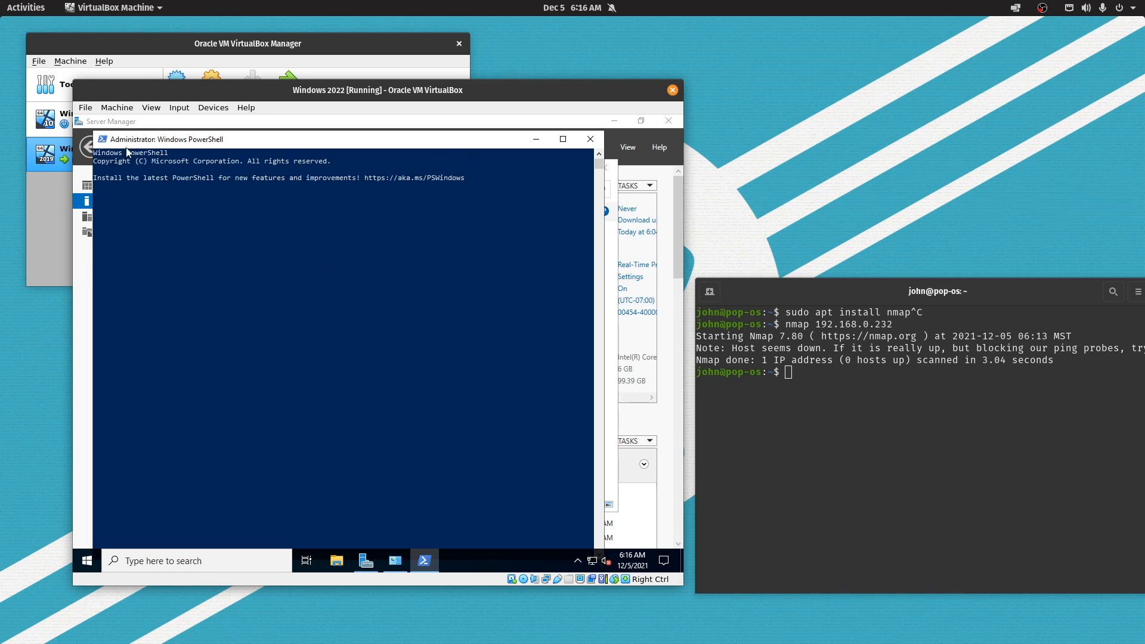
Set the PowerShell console font to Consolas size 24
{"action": "left_click", "coordinate": [104, 142]}
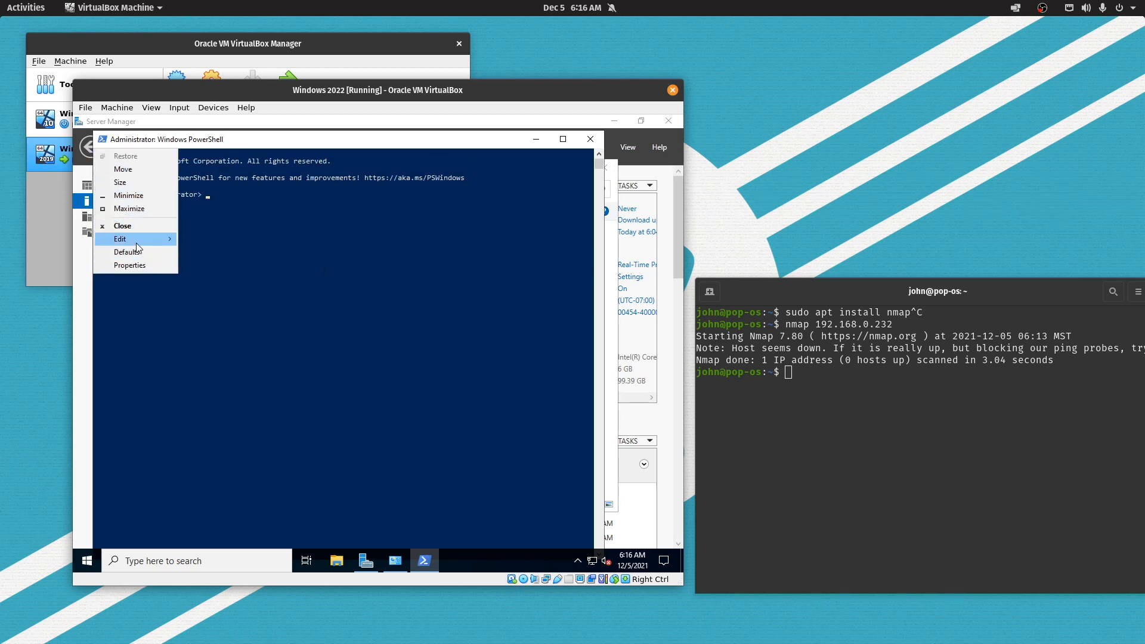
{"action": "mouse_move", "coordinate": [136, 242]}
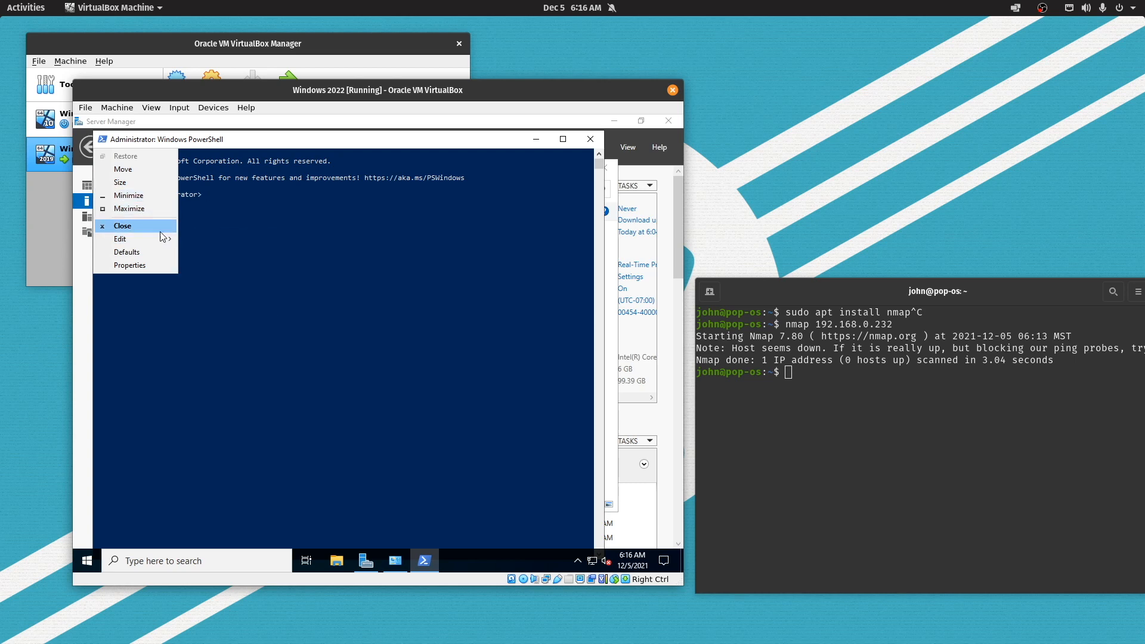
{"action": "left_click", "coordinate": [161, 266]}
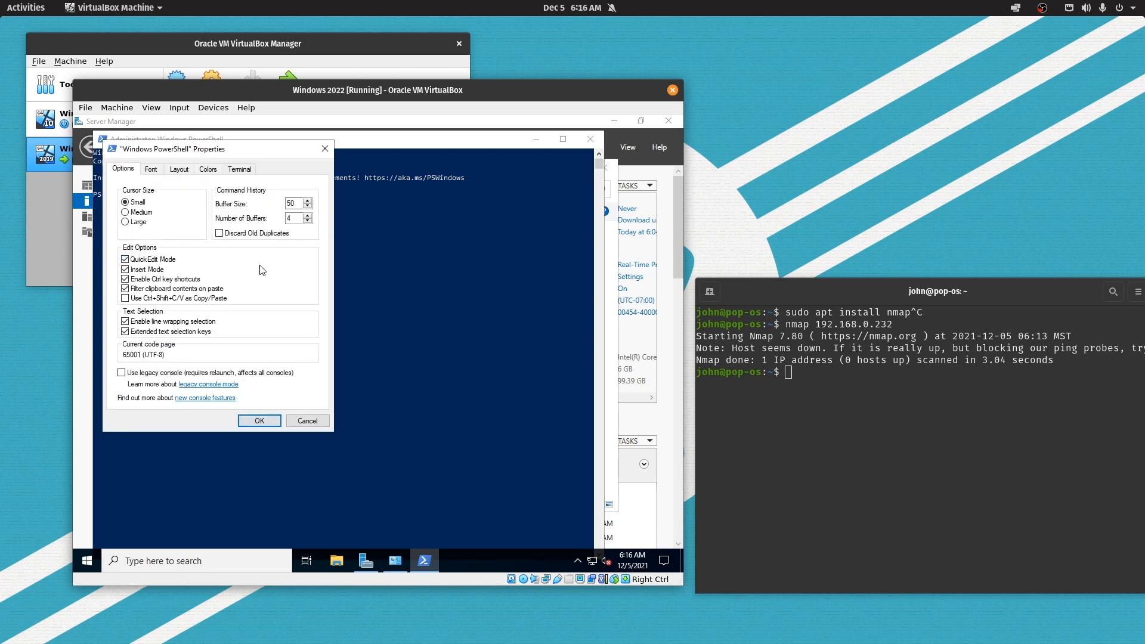
{"action": "left_click", "coordinate": [151, 170]}
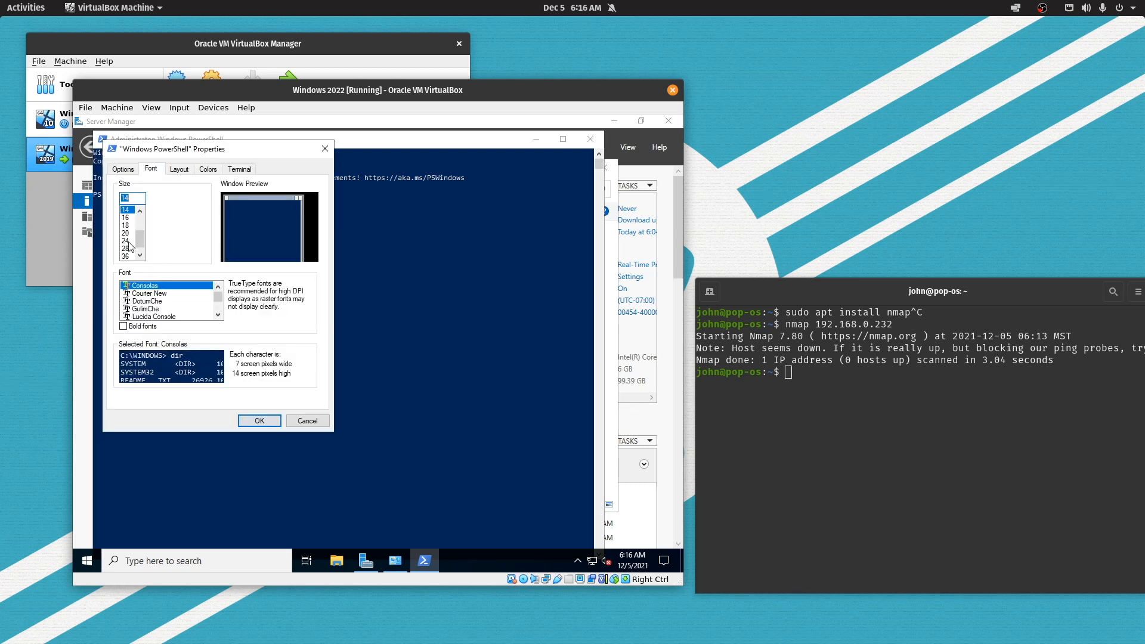
{"action": "left_click", "coordinate": [125, 241]}
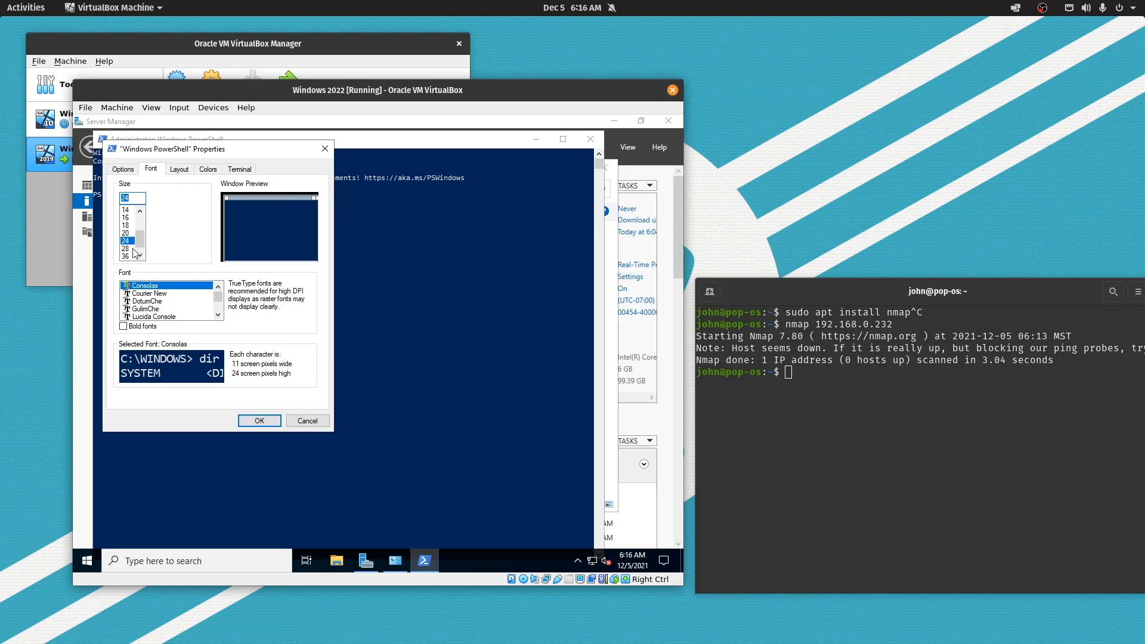
{"action": "left_click", "coordinate": [256, 421]}
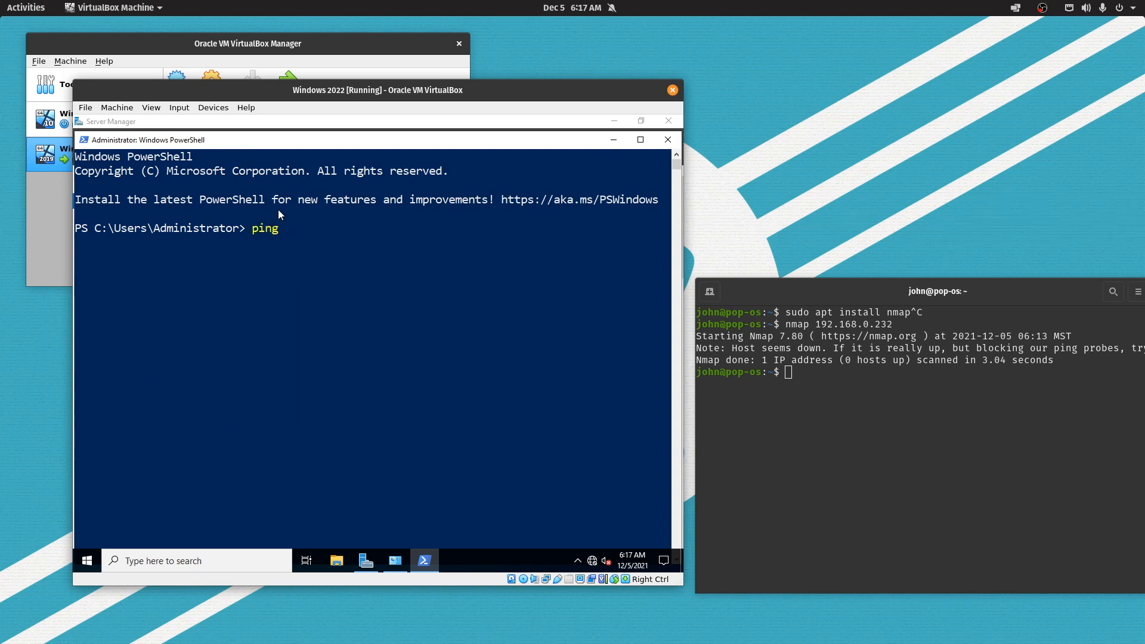
Ping 8.8.8.8 (50% loss), then switch the VM's Adapter 1 from NAT to Bridged Adapter on eno1
{"action": "type", "text": "ping 8.8.8.8"}
{"action": "key", "text": "Return"}
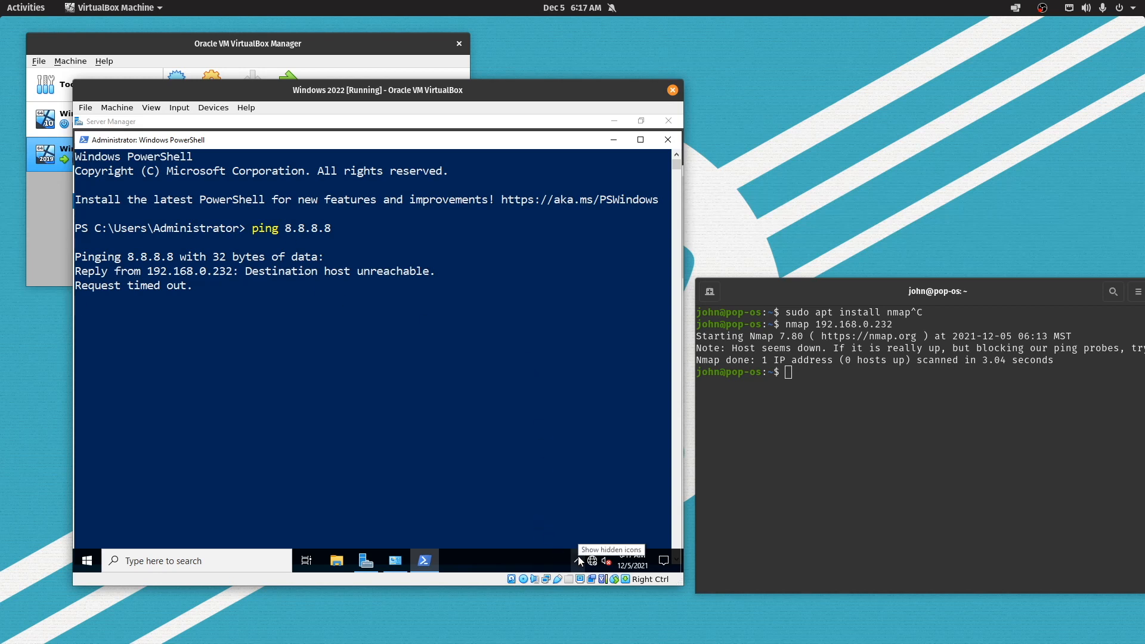
{"action": "left_click", "coordinate": [227, 109]}
{"action": "mouse_move", "coordinate": [358, 151]}
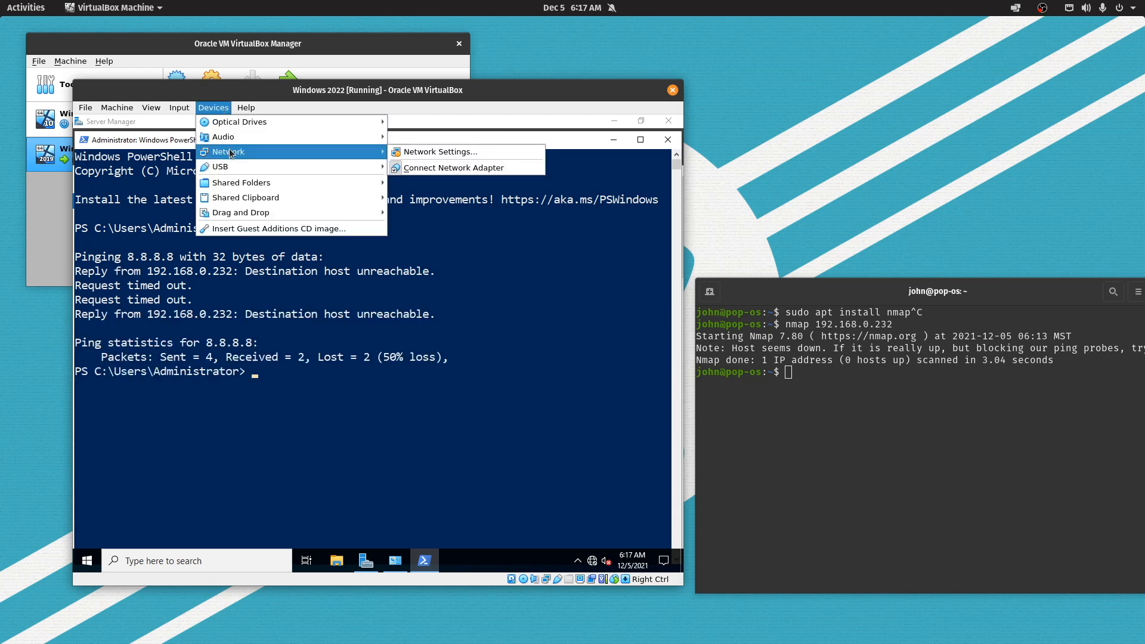
{"action": "left_click", "coordinate": [416, 152]}
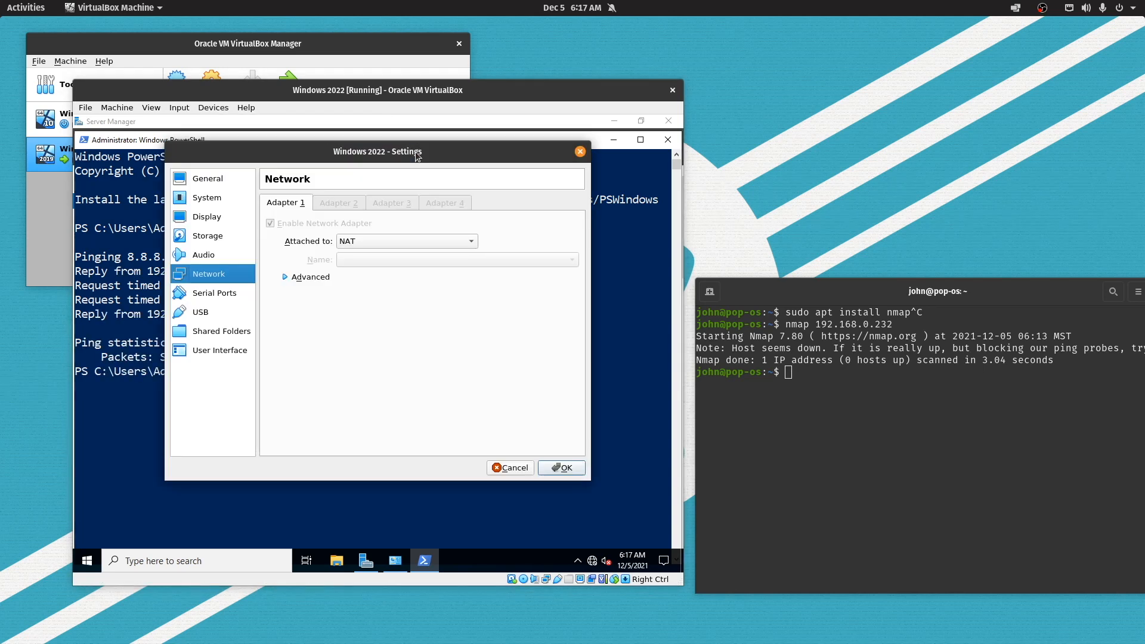
{"action": "left_click", "coordinate": [364, 240]}
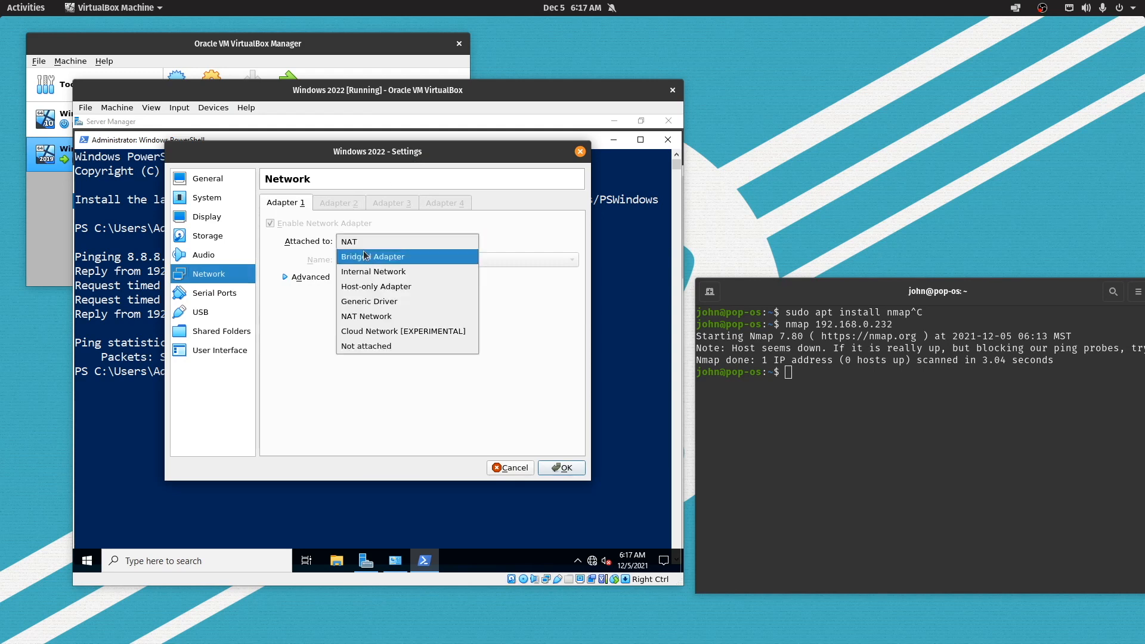
{"action": "left_click", "coordinate": [364, 255]}
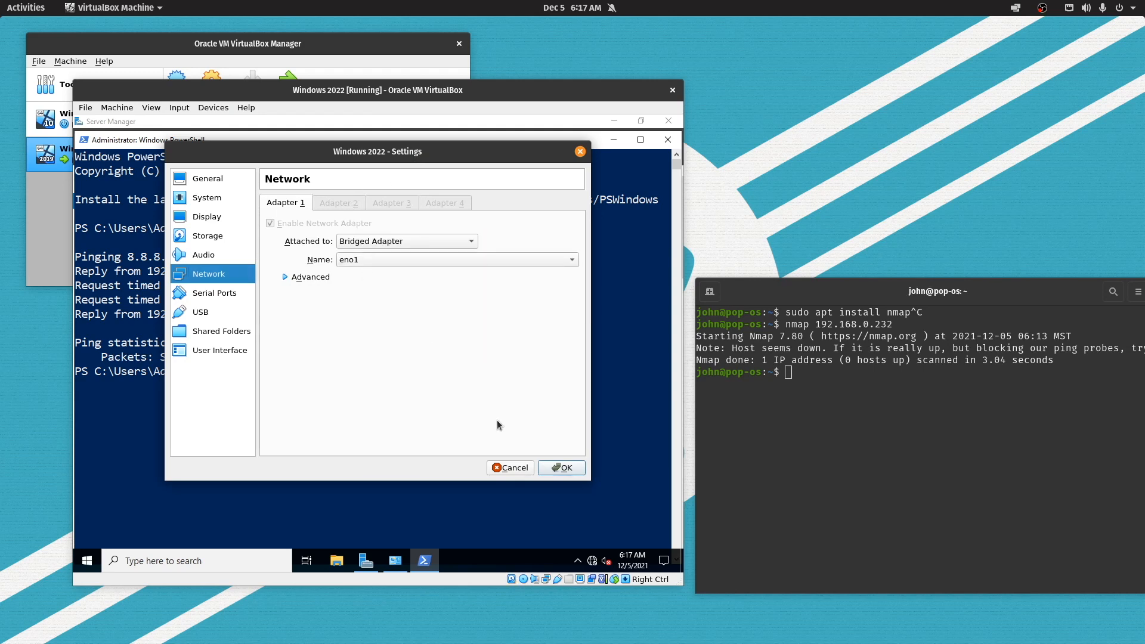
{"action": "left_click", "coordinate": [557, 468]}
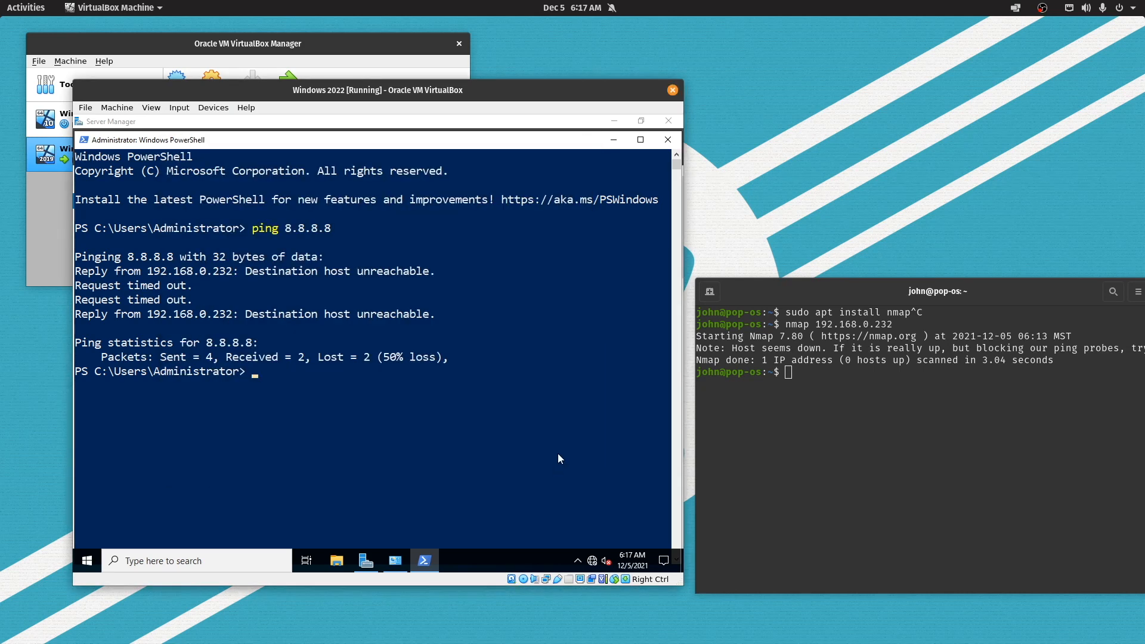
Rerun ping 8.8.8.8 twice, now getting 4 of 4 replies with 0% loss
{"action": "key", "text": "Up"}
{"action": "key", "text": "Return"}
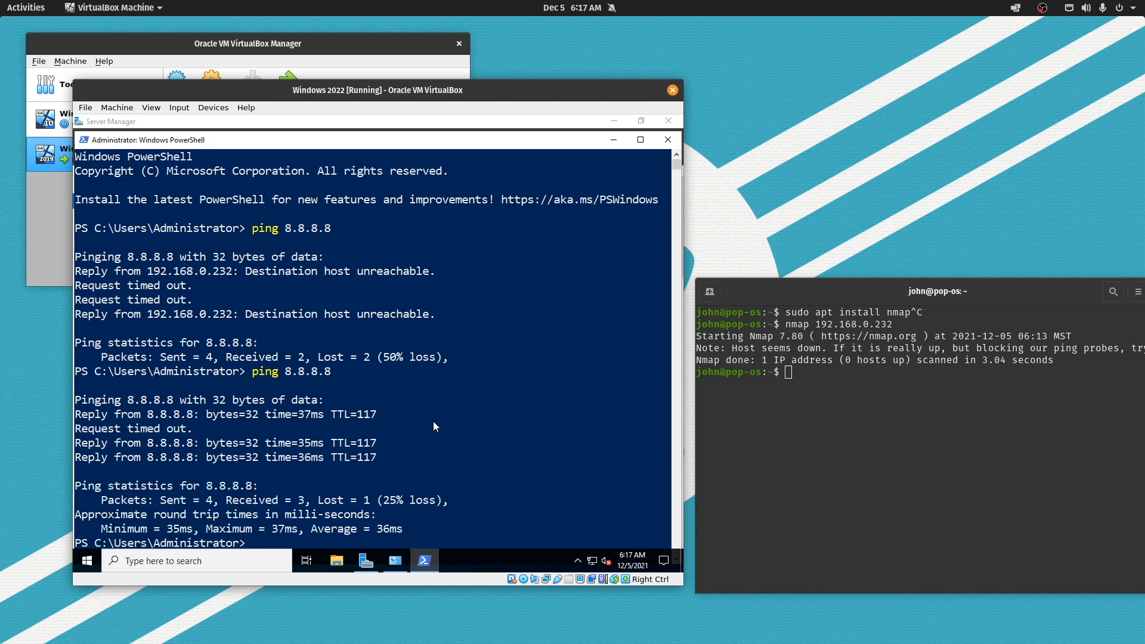
{"action": "key", "text": "Up"}
{"action": "key", "text": "Return"}
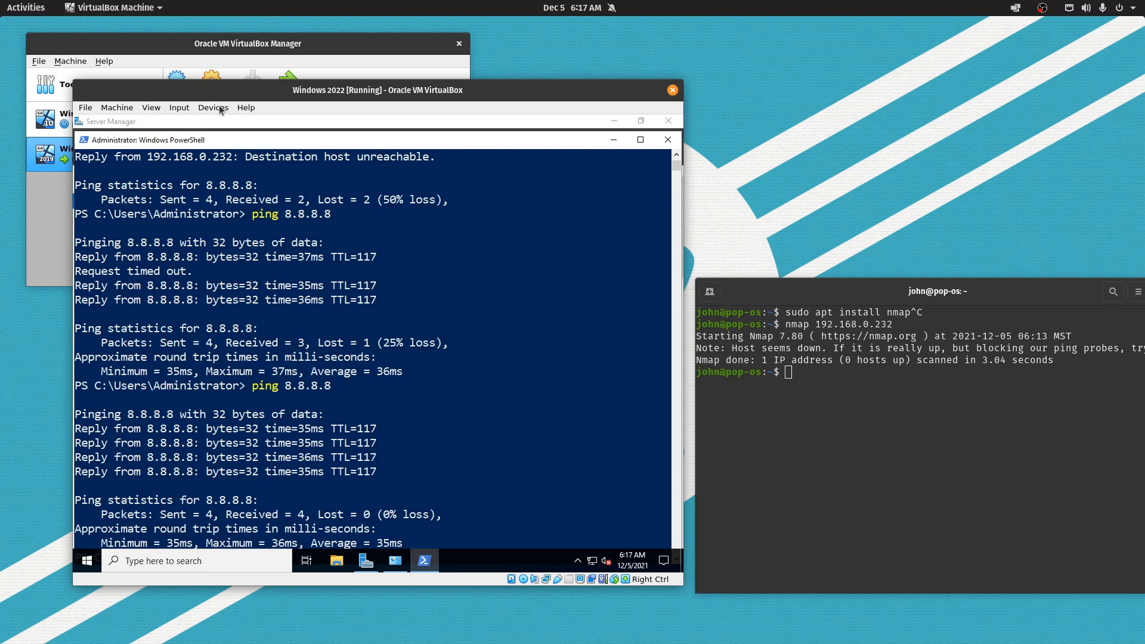
Confirm the VM's adapter is still Bridged Adapter on eno1, closing the settings without changes
{"action": "left_click", "coordinate": [180, 109]}
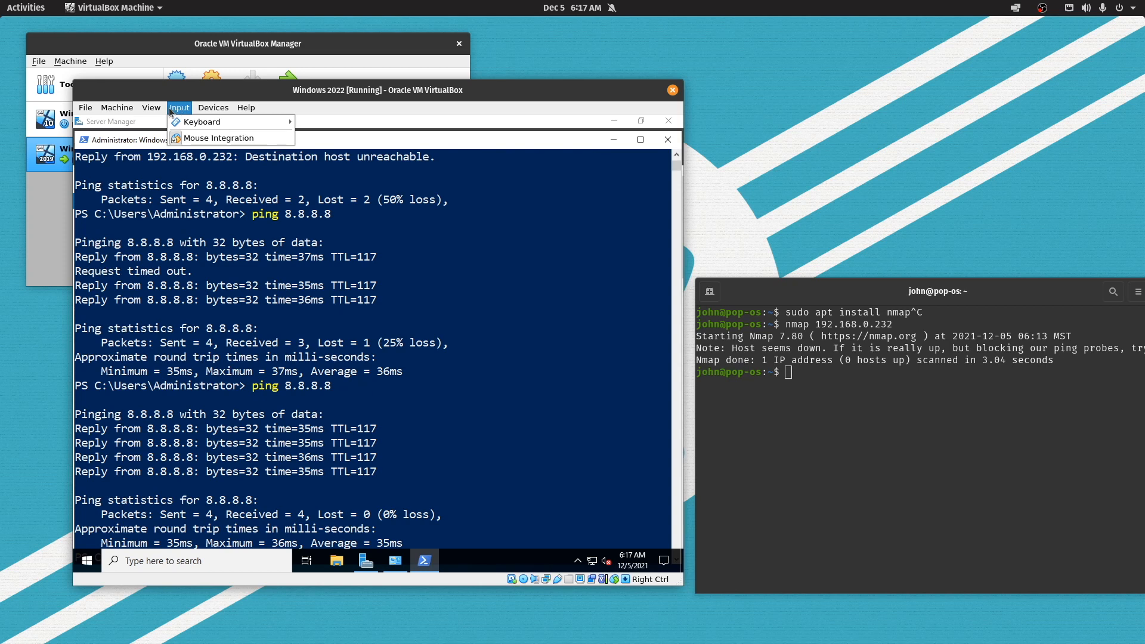
{"action": "mouse_move", "coordinate": [201, 108]}
{"action": "mouse_move", "coordinate": [208, 144]}
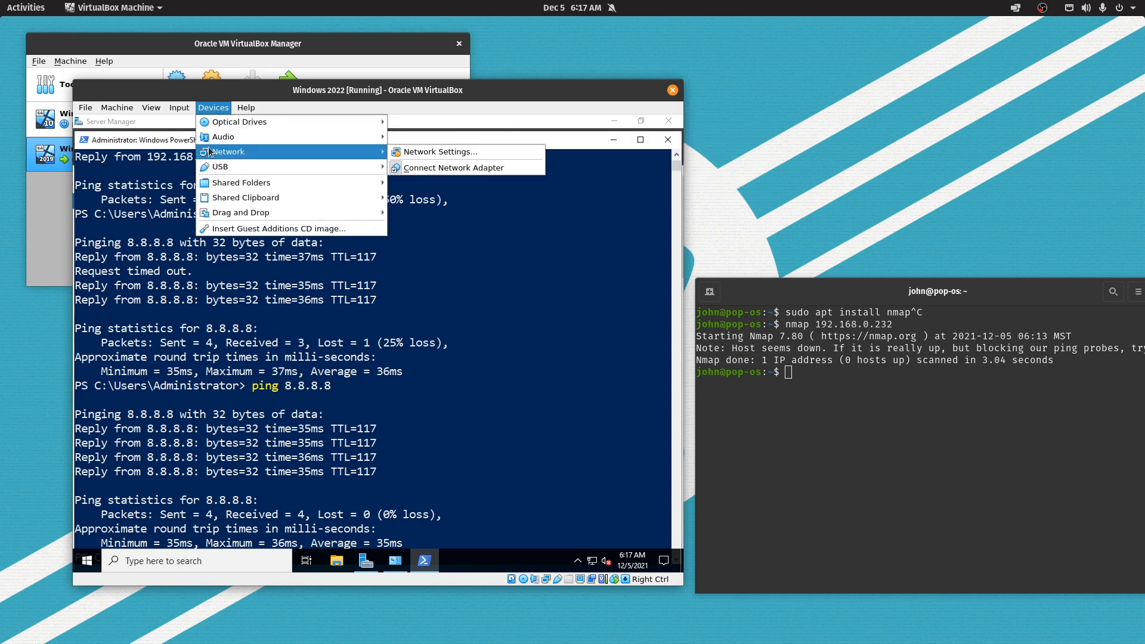
{"action": "left_click", "coordinate": [425, 153]}
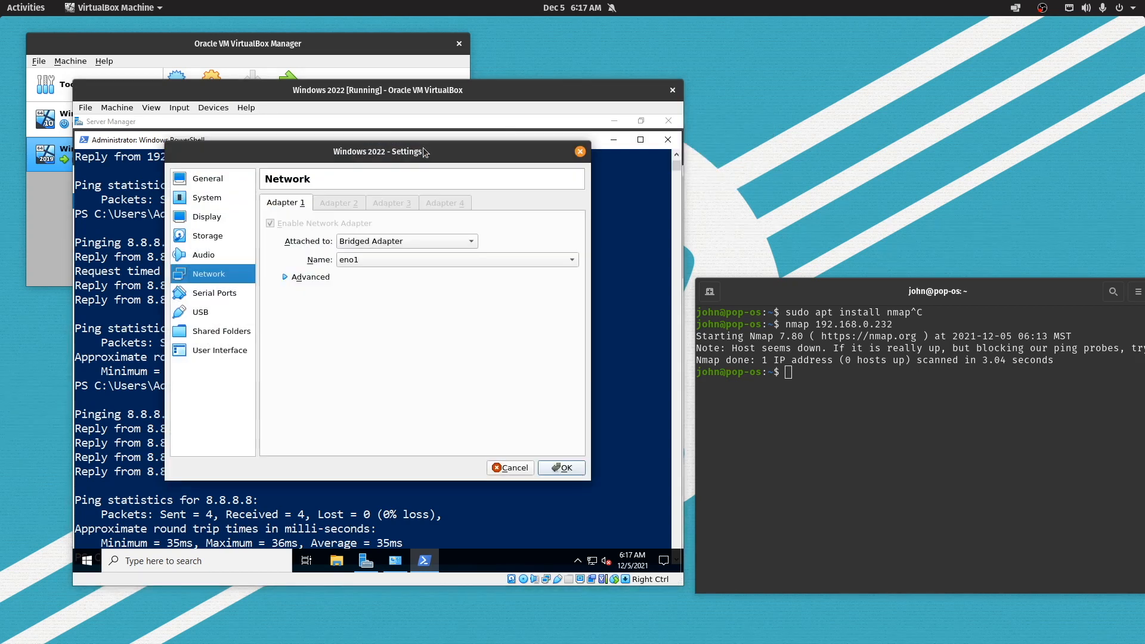
{"action": "left_click", "coordinate": [389, 241]}
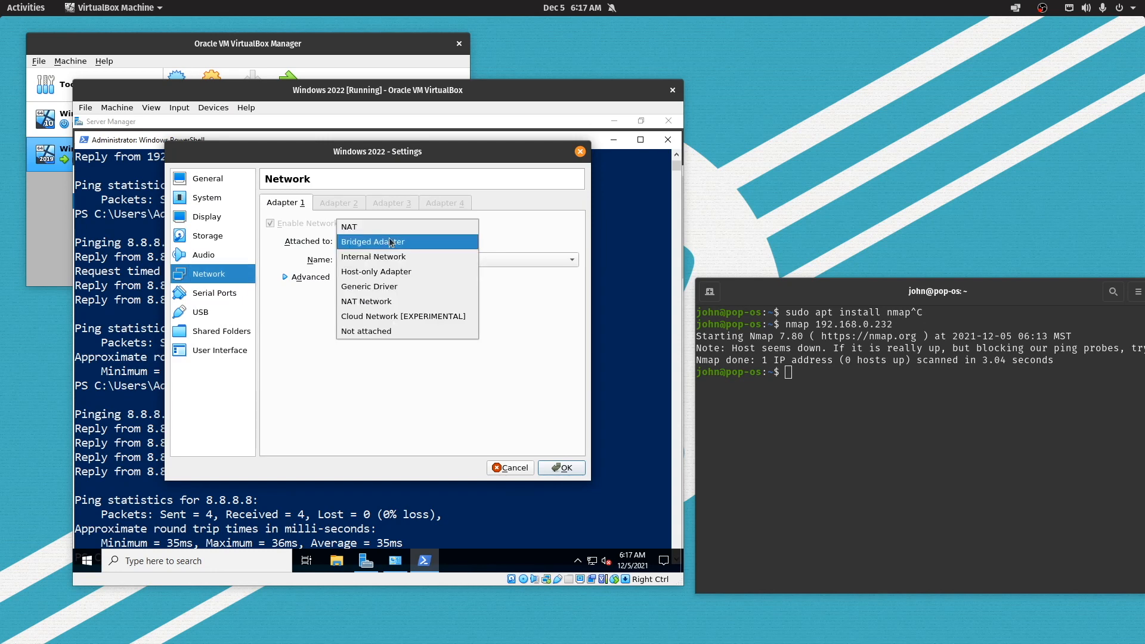
{"action": "left_click", "coordinate": [288, 318]}
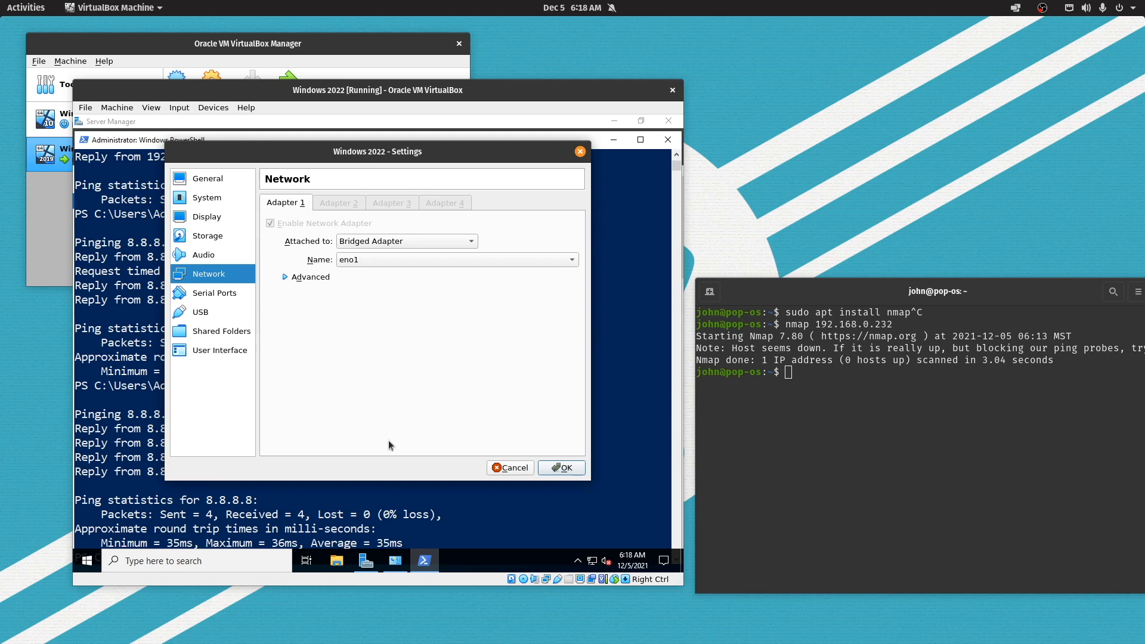
{"action": "left_click", "coordinate": [504, 469]}
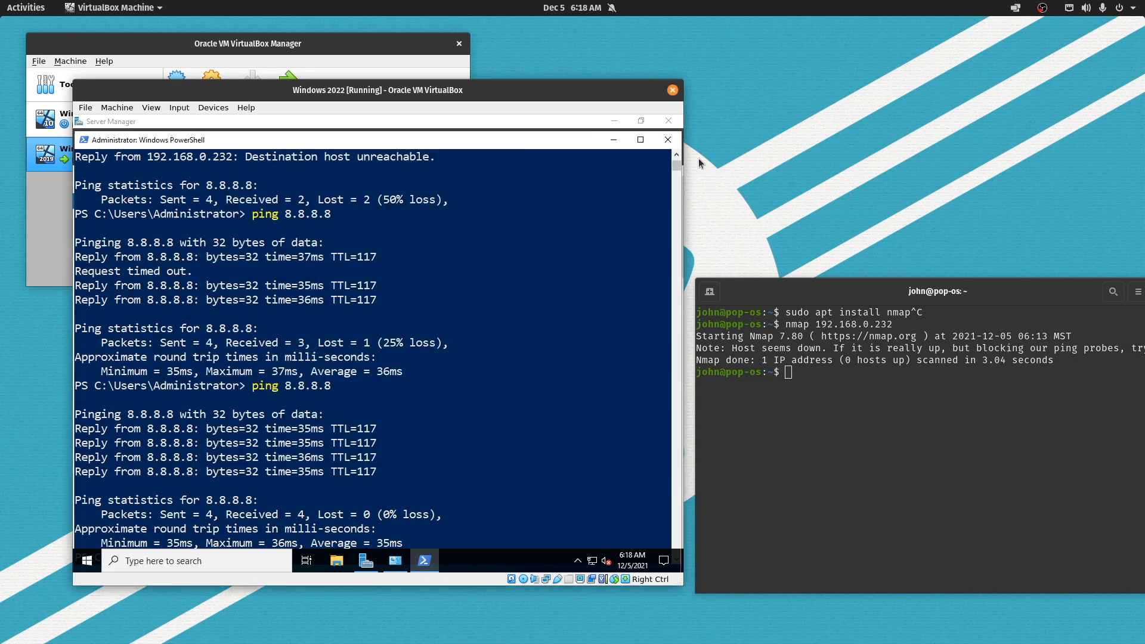
Clear the PowerShell console and run hostname to show the current name WIN-N6BSC5PIEG6
{"action": "left_click", "coordinate": [549, 241]}
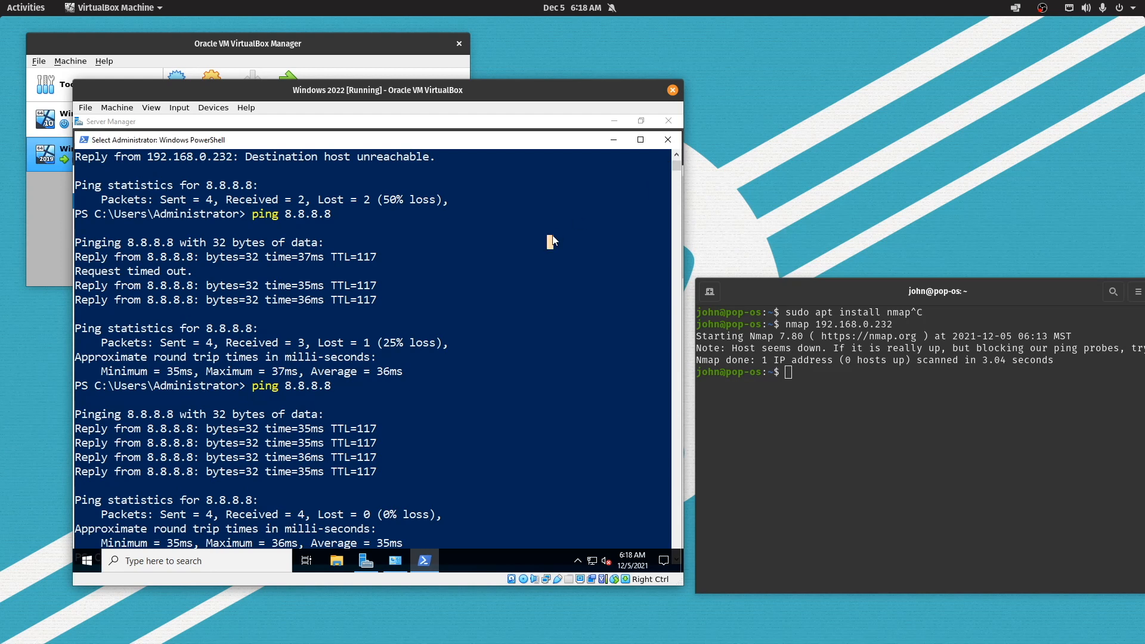
{"action": "type", "text": "clear"}
{"action": "key", "text": "Return"}
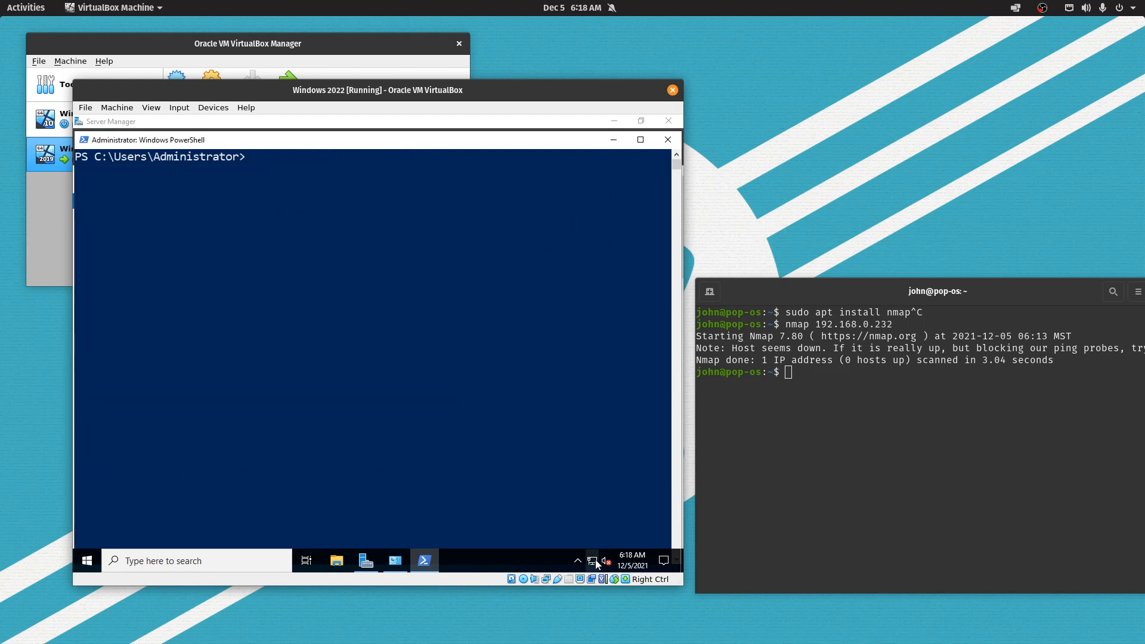
{"action": "mouse_move", "coordinate": [595, 560]}
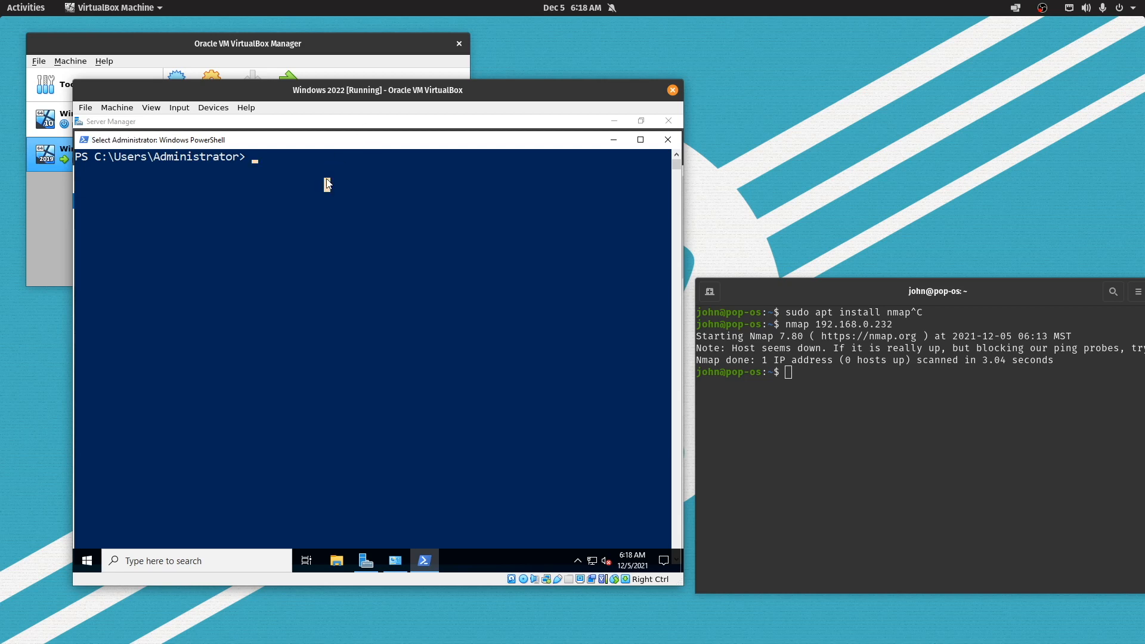
{"action": "type", "text": "hostname"}
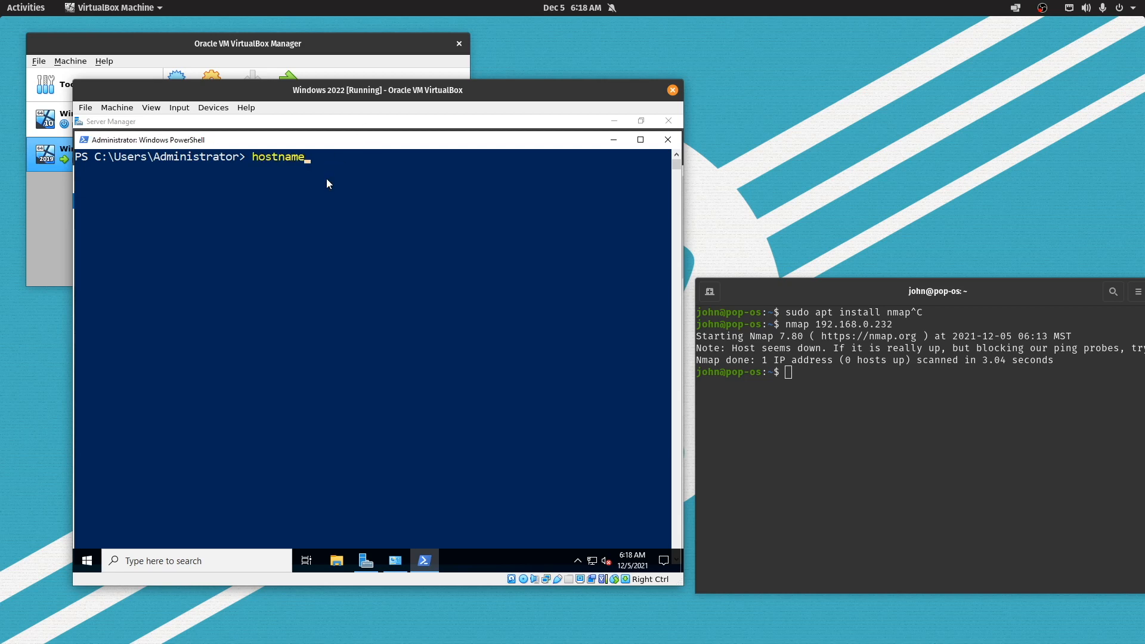
{"action": "key", "text": "Return"}
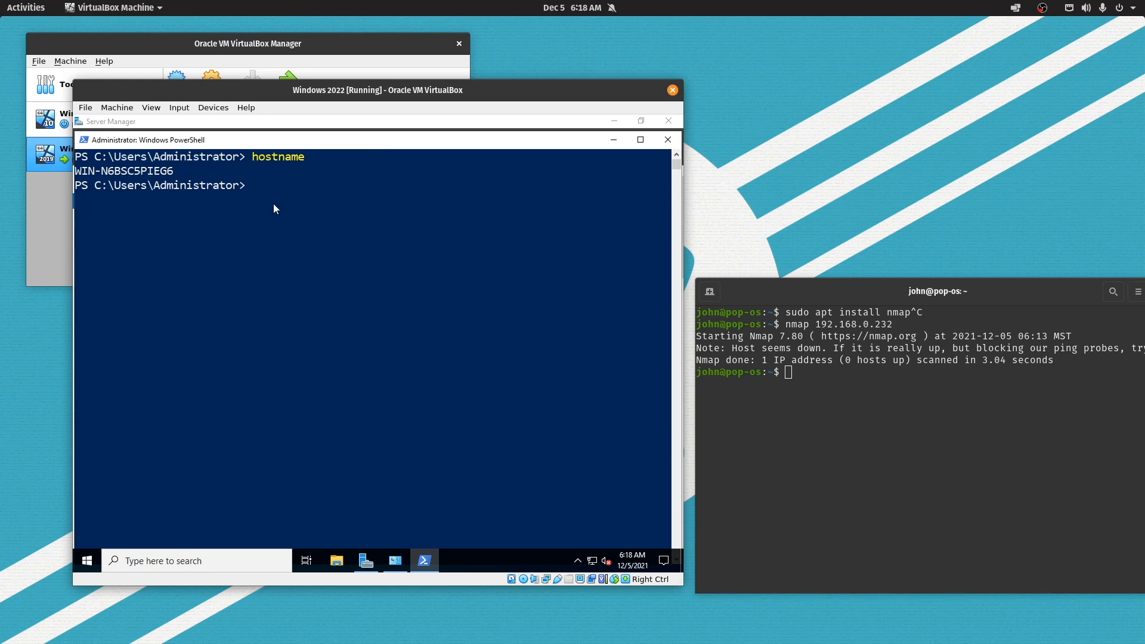
Run Rename-Computer DC1 to rename the server to DC1
{"action": "left_click", "coordinate": [287, 186]}
{"action": "type", "text": "rena"}
{"action": "type", "text": "me-Computer DC1"}
{"action": "key", "text": "Return"}
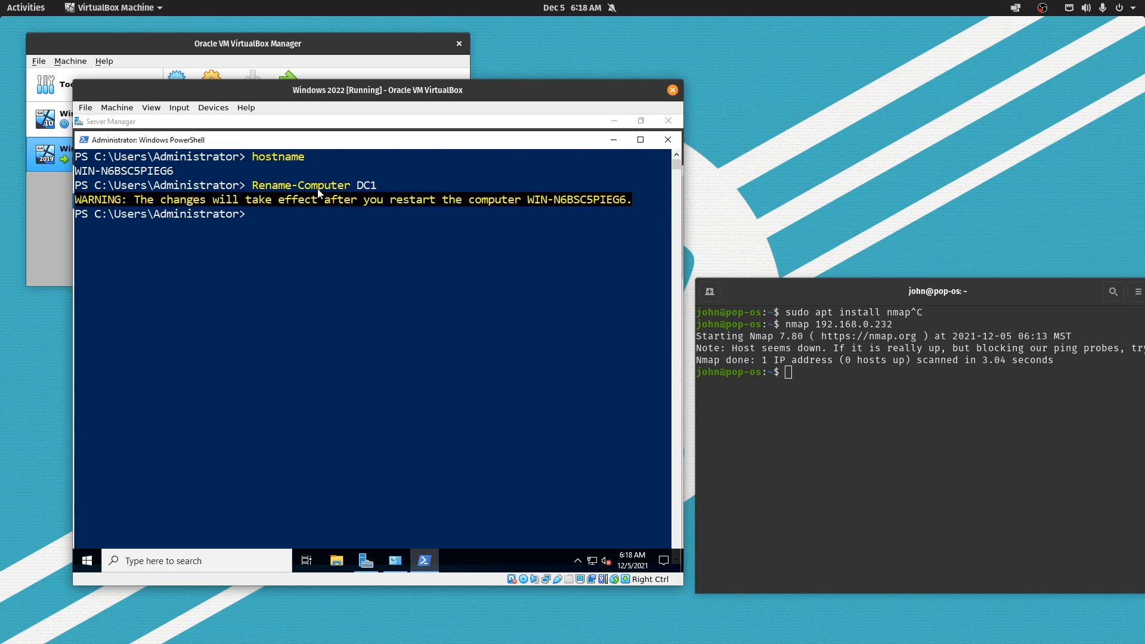
Restart the server with Restart-Computer
{"action": "type", "text": "restra"}
{"action": "key", "text": "BackSpace"}
{"action": "key", "text": "BackSpace"}
{"action": "type", "text": "art-com"}
{"action": "key", "text": "Tab"}
{"action": "key", "text": "Return"}
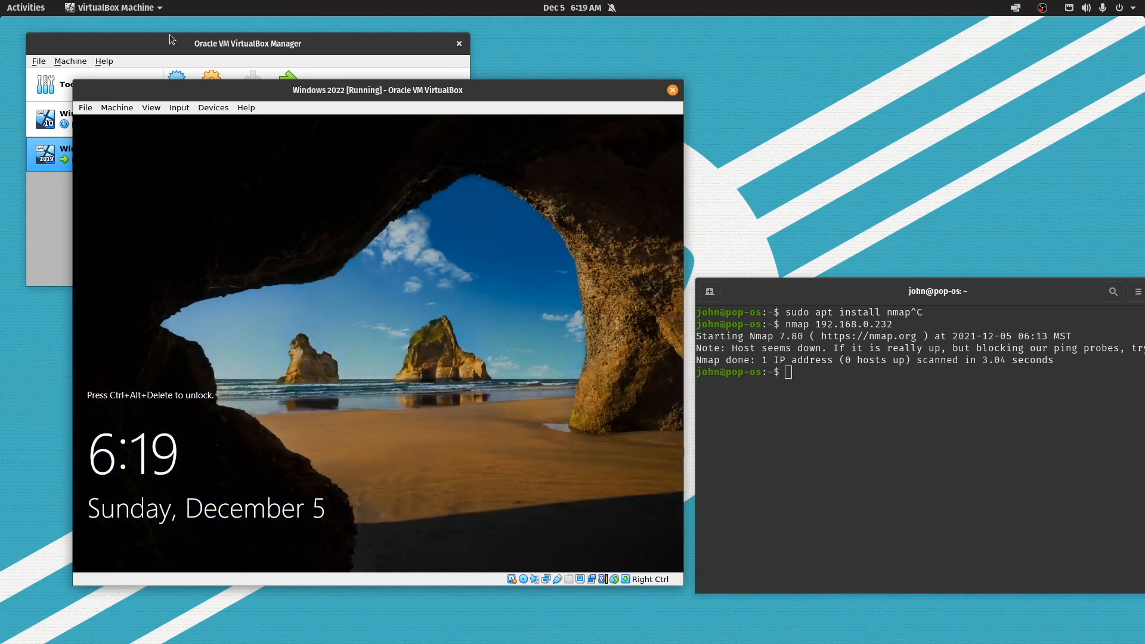
Send Ctrl-Alt-Del to the restarted VM to reach the Administrator password prompt
{"action": "left_click", "coordinate": [117, 108]}
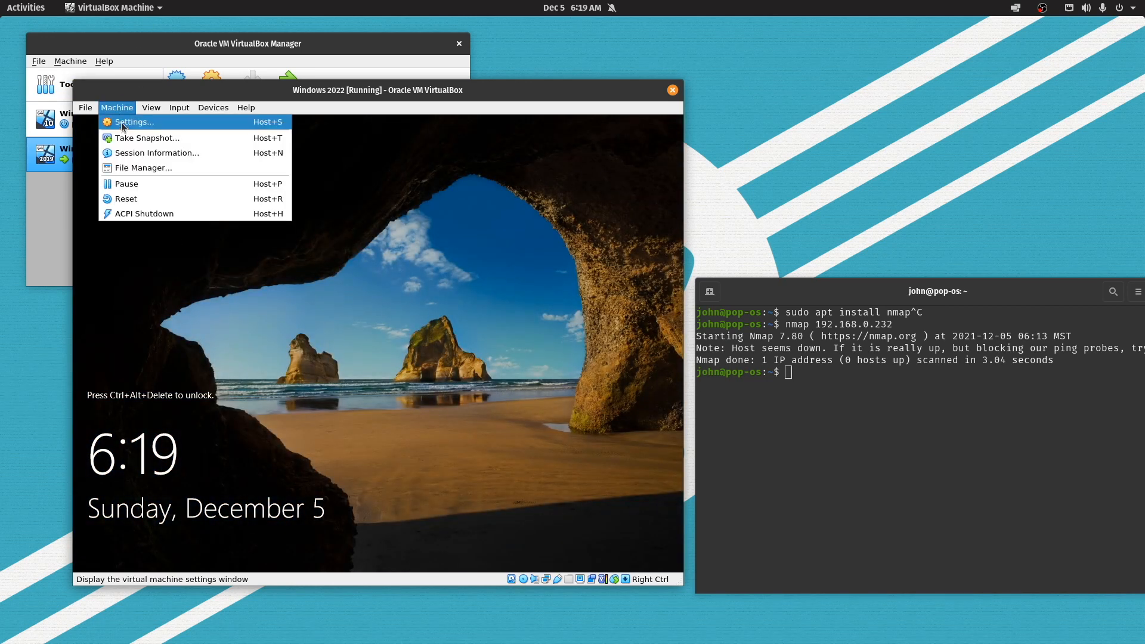
{"action": "mouse_move", "coordinate": [176, 112]}
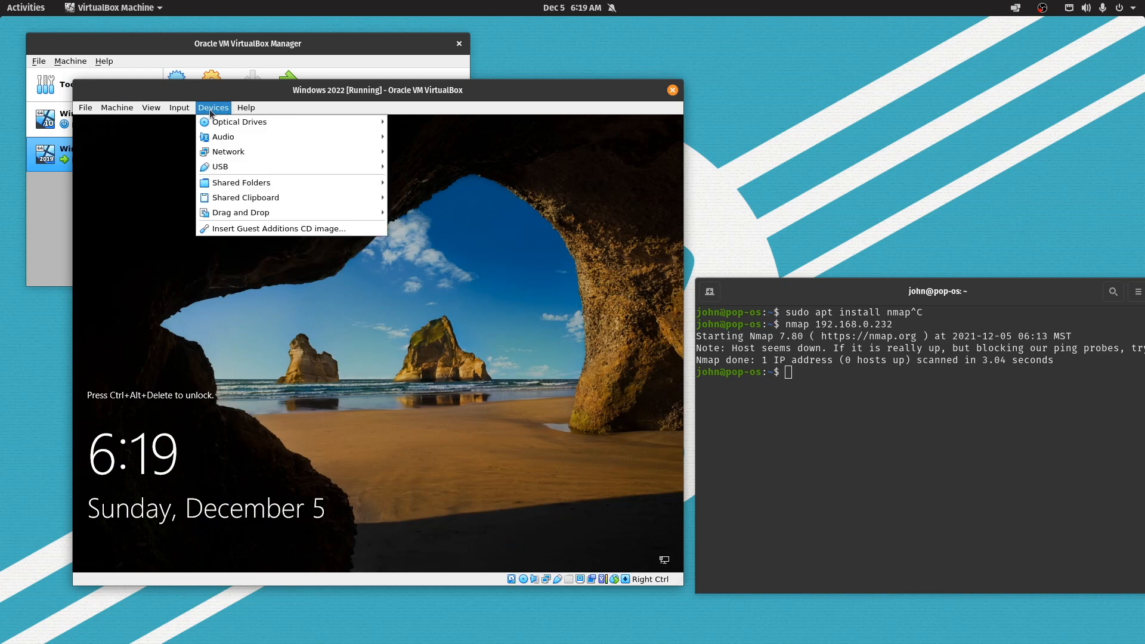
{"action": "mouse_move", "coordinate": [226, 123]}
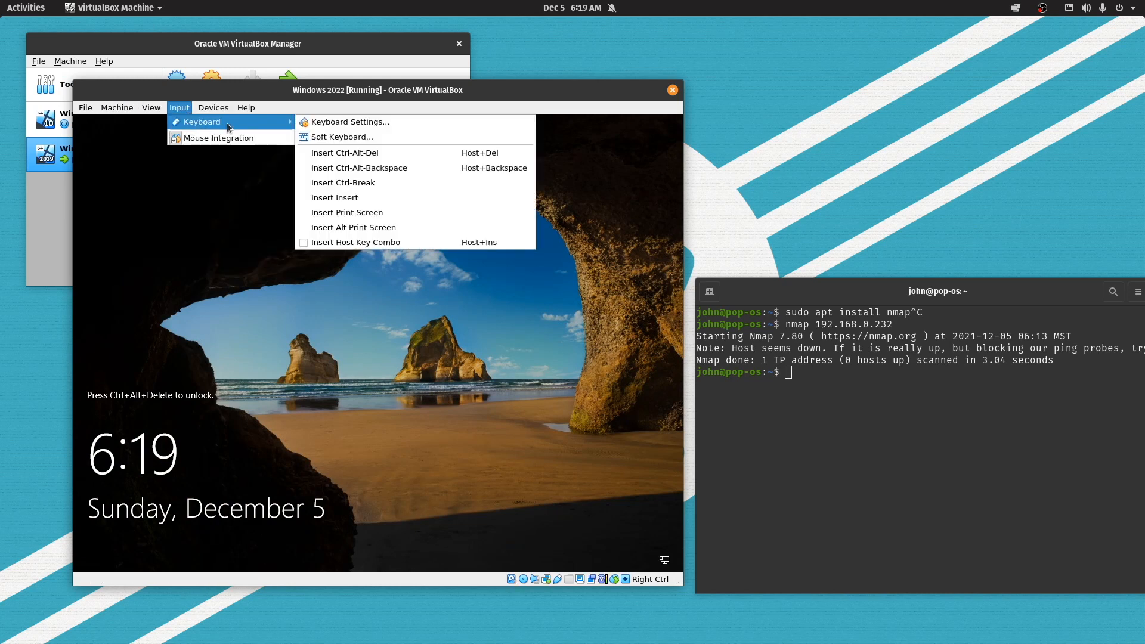
{"action": "left_click", "coordinate": [349, 156]}
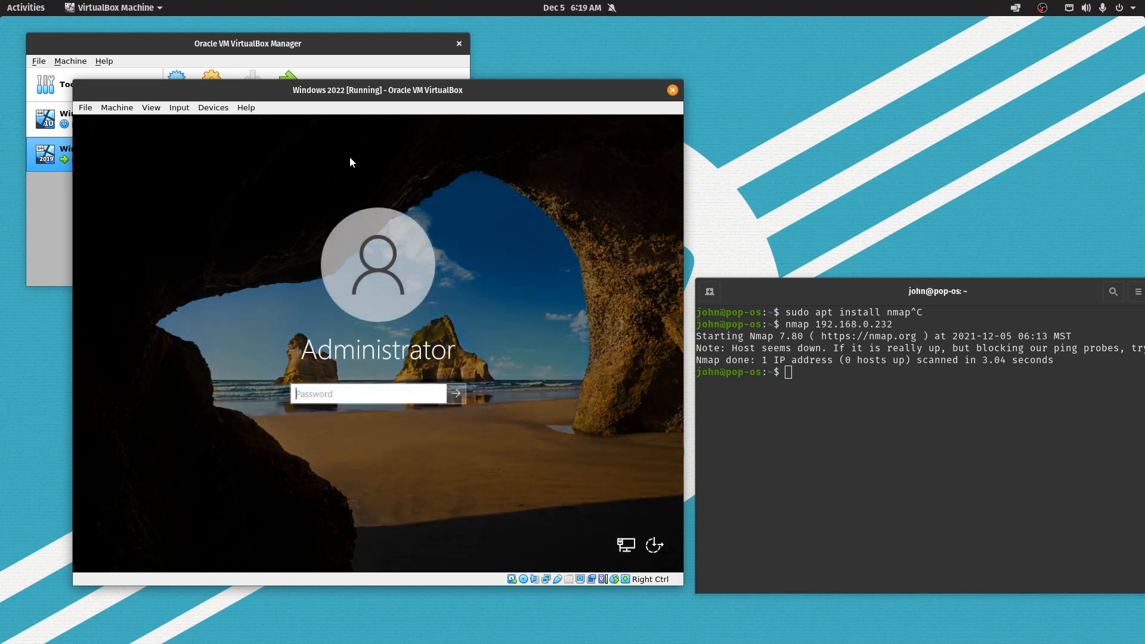
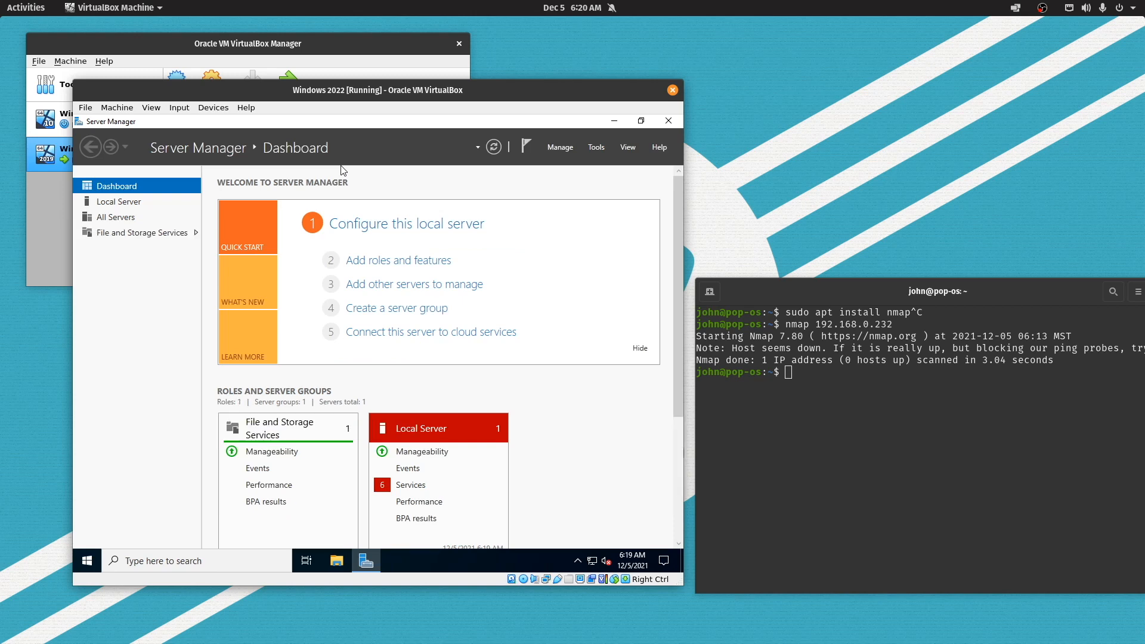
Show DC1's Local Server properties in Server Manager and open the Manage menu
{"action": "left_click", "coordinate": [134, 205]}
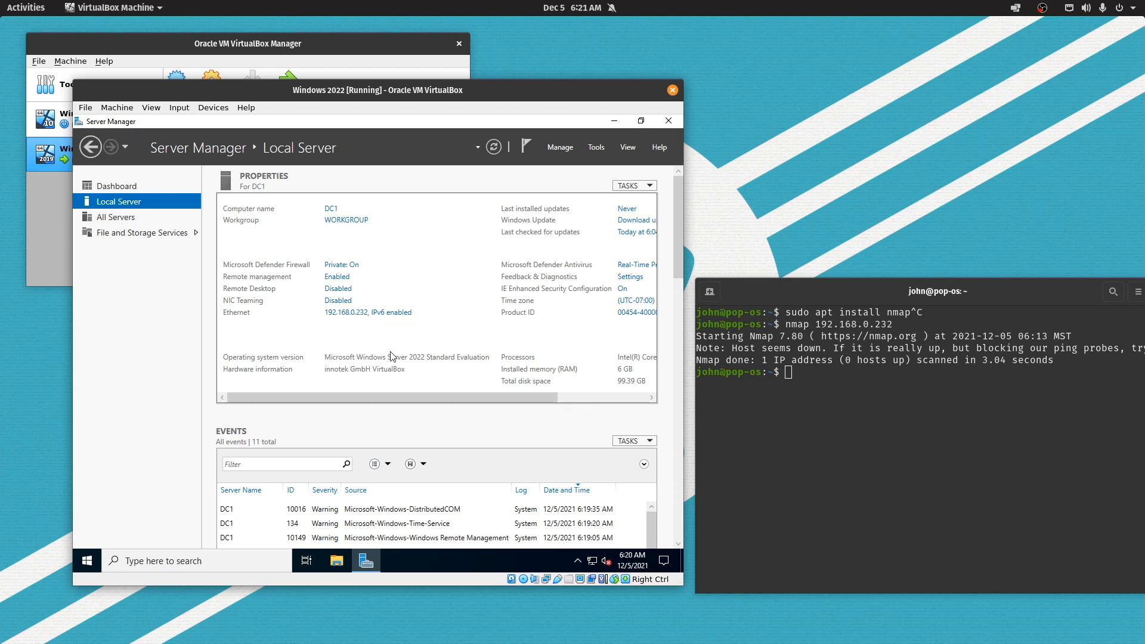
{"action": "left_click", "coordinate": [568, 151]}
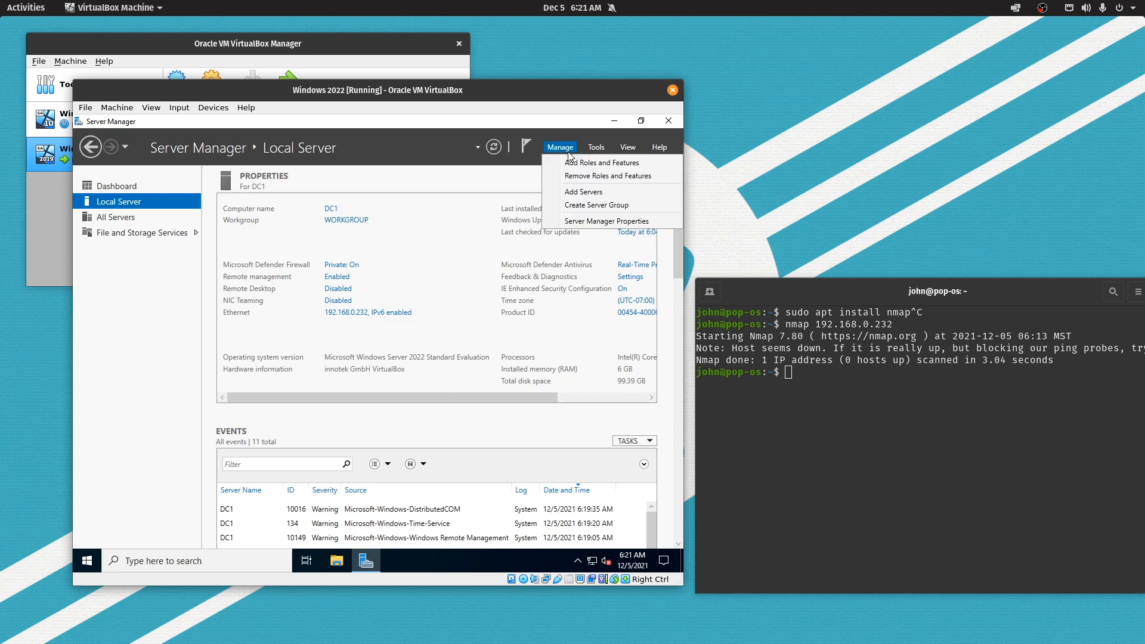
{"action": "left_click", "coordinate": [431, 157]}
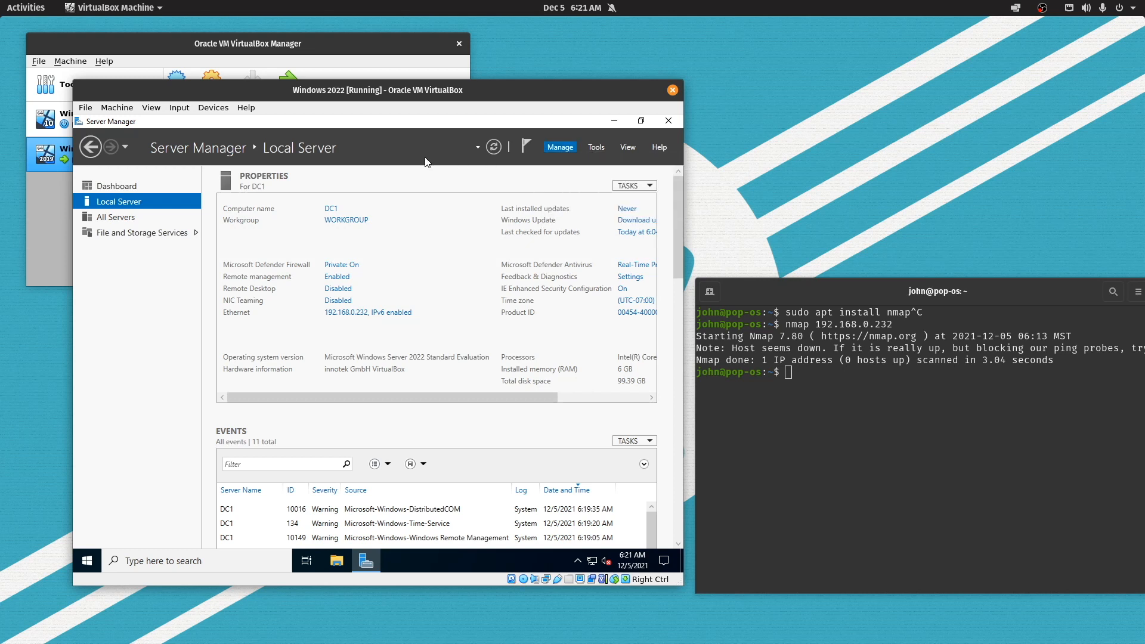
{"action": "left_click", "coordinate": [110, 205]}
{"action": "left_click", "coordinate": [110, 189]}
{"action": "left_click", "coordinate": [111, 206]}
{"action": "left_click", "coordinate": [557, 149]}
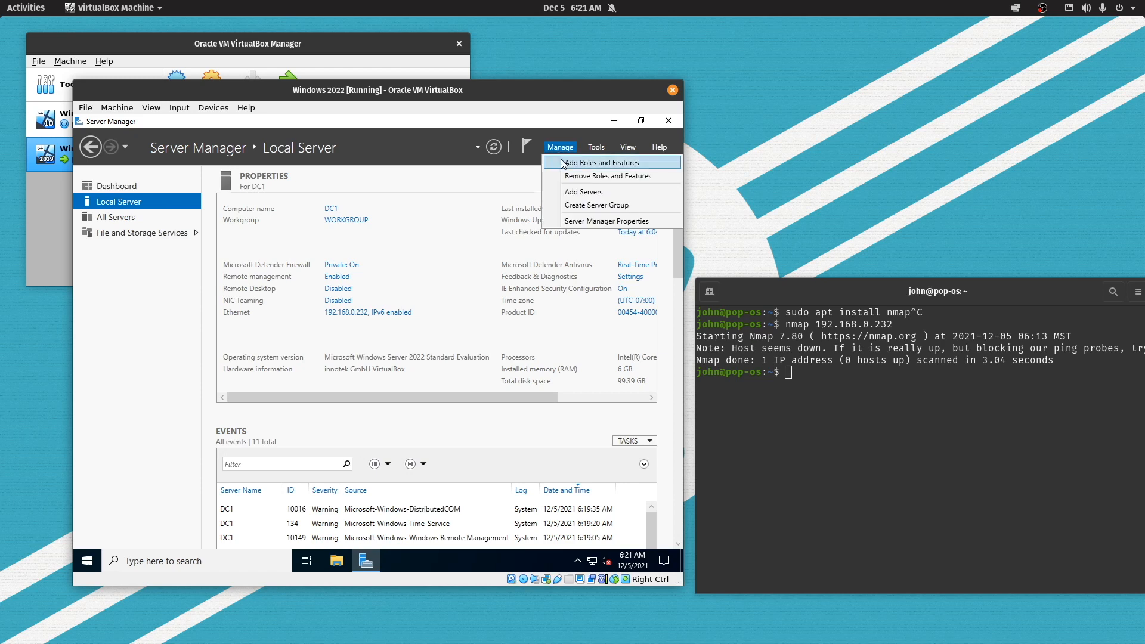
Start Add Roles and Features as a role-based install on DC1 and tick Active Directory Domain Services
{"action": "left_click", "coordinate": [561, 163]}
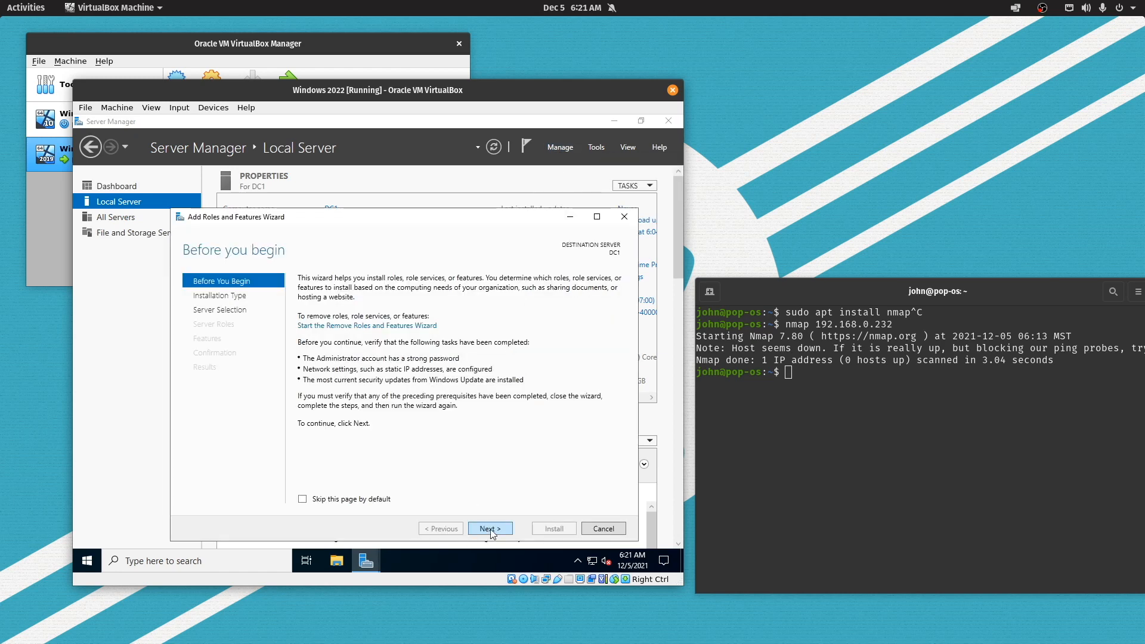
{"action": "left_click", "coordinate": [490, 528]}
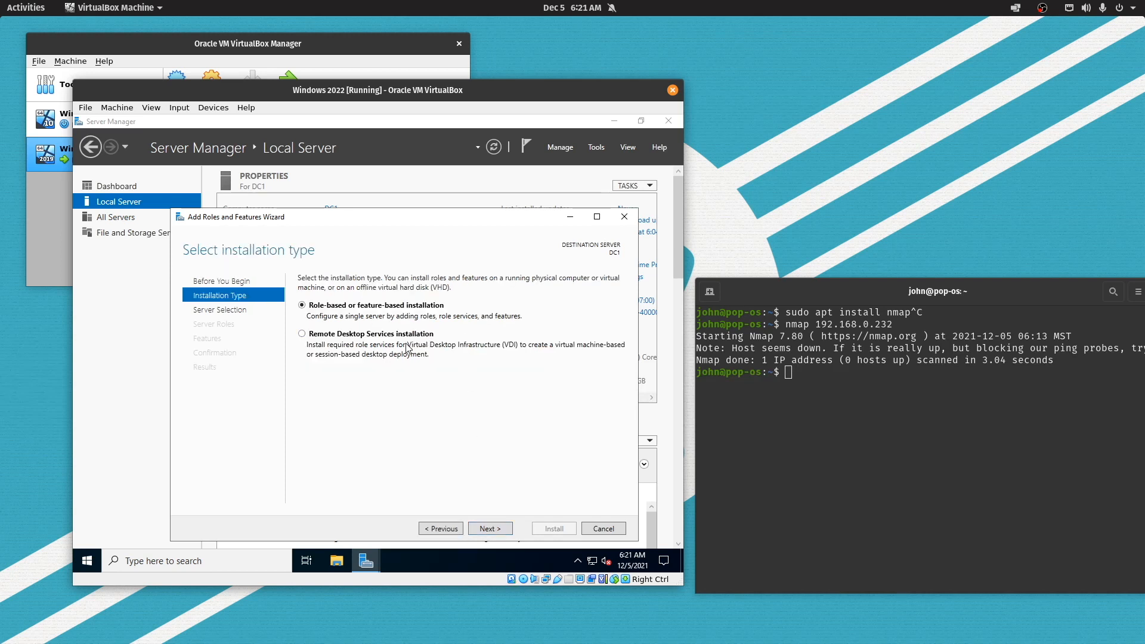
{"action": "left_click", "coordinate": [490, 529]}
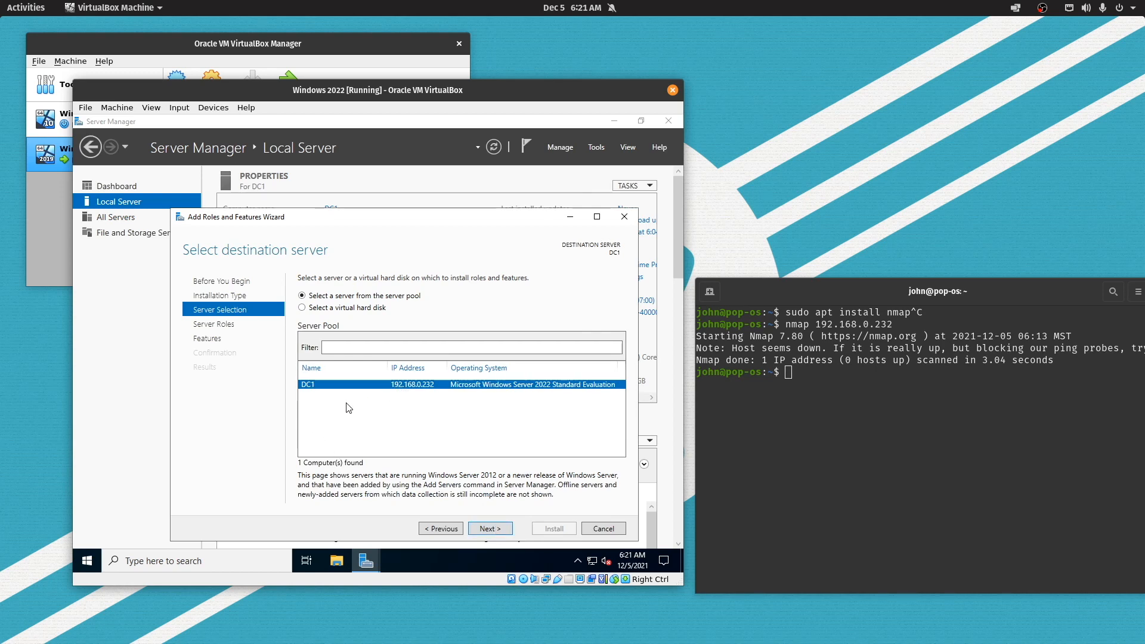
{"action": "left_click", "coordinate": [501, 529]}
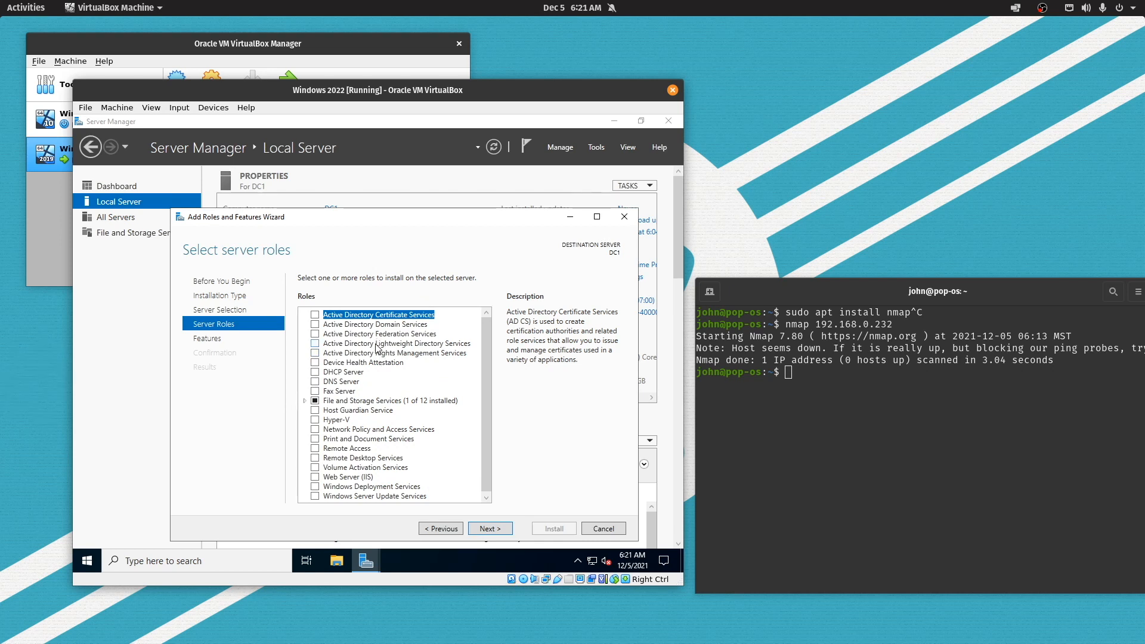
{"action": "left_click", "coordinate": [391, 325]}
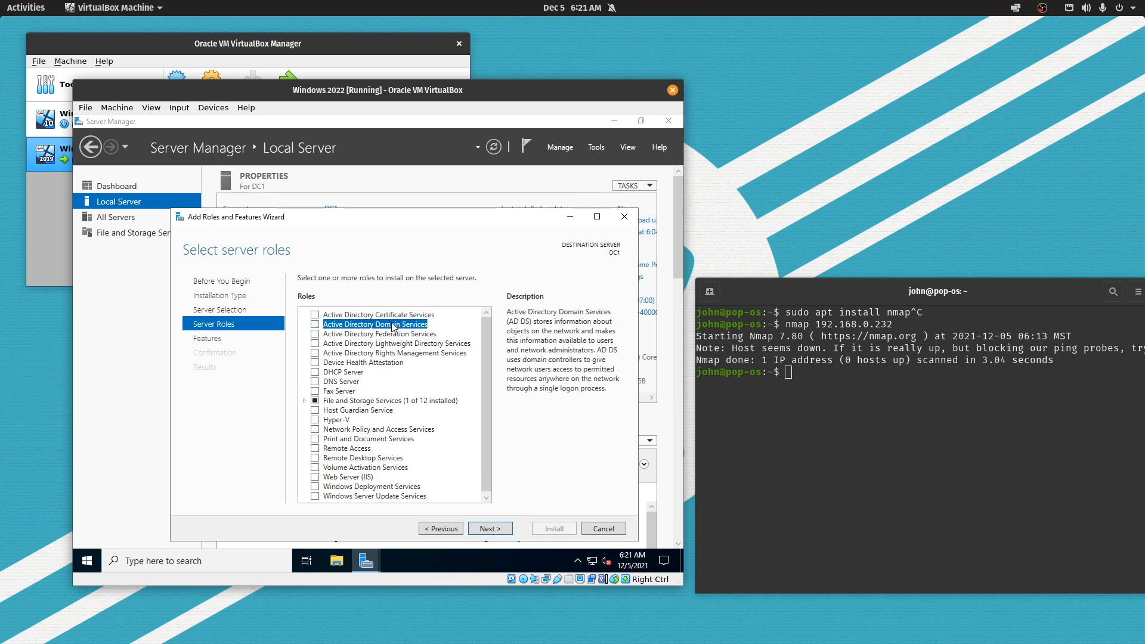
{"action": "left_click", "coordinate": [315, 324]}
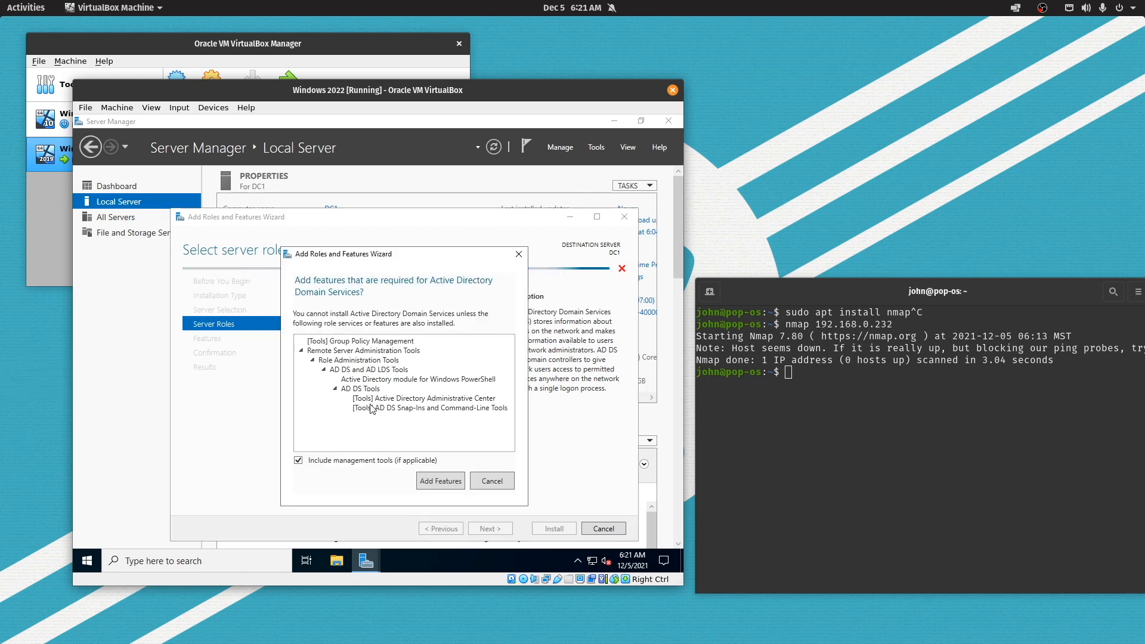
Accept the AD DS management tools, add no extra features, and allow automatic restart
{"action": "left_click", "coordinate": [430, 487]}
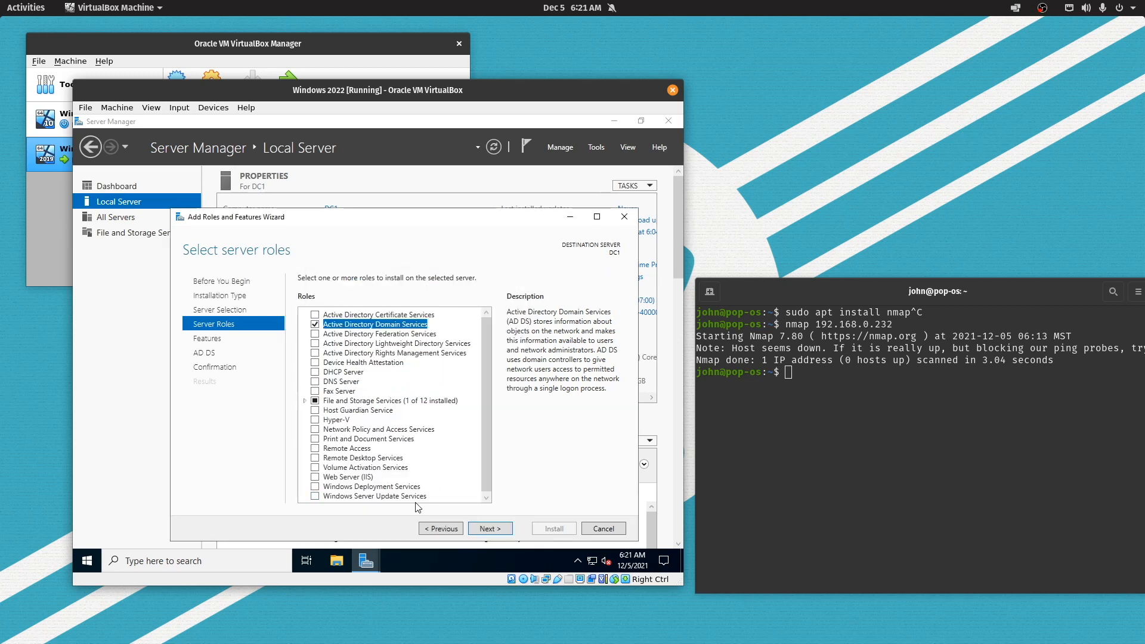
{"action": "left_click", "coordinate": [484, 529]}
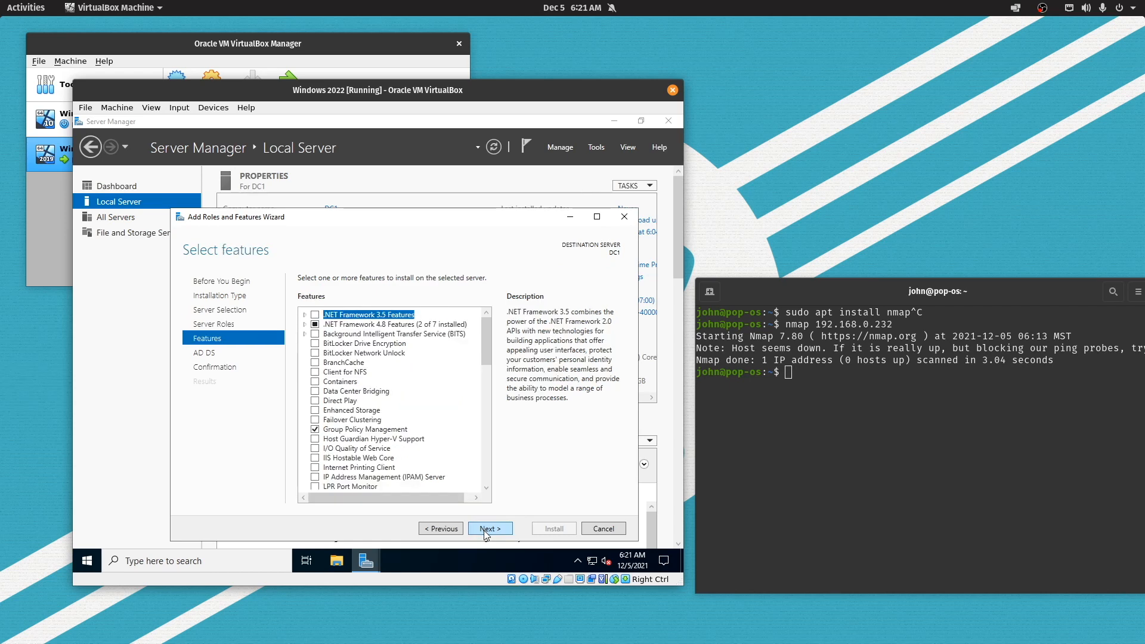
{"action": "left_click", "coordinate": [484, 529]}
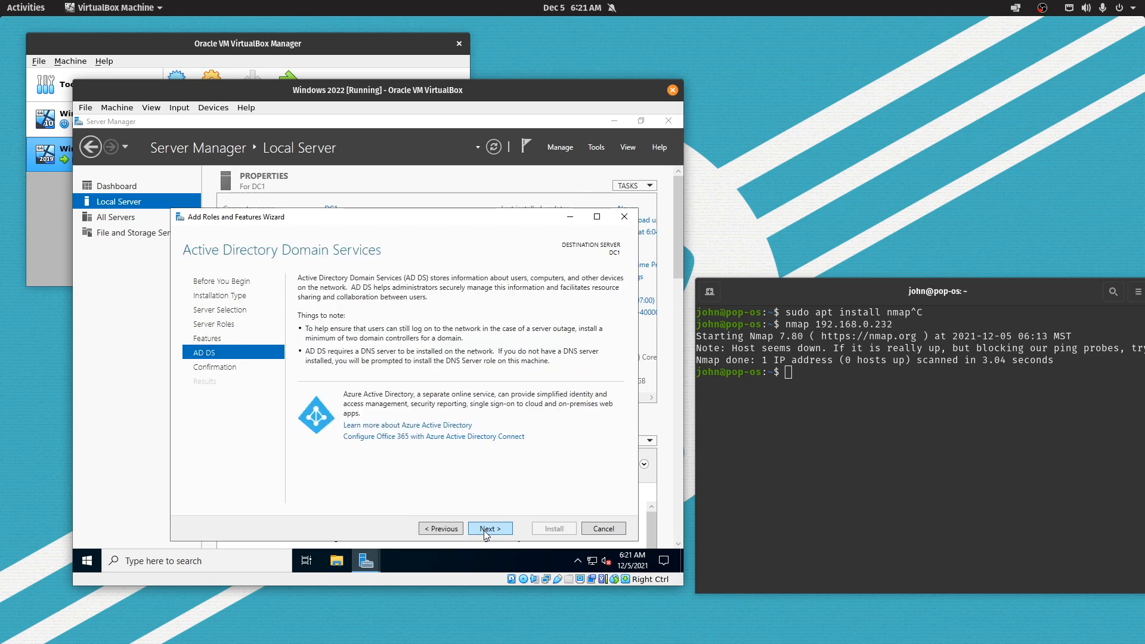
{"action": "left_click", "coordinate": [484, 529]}
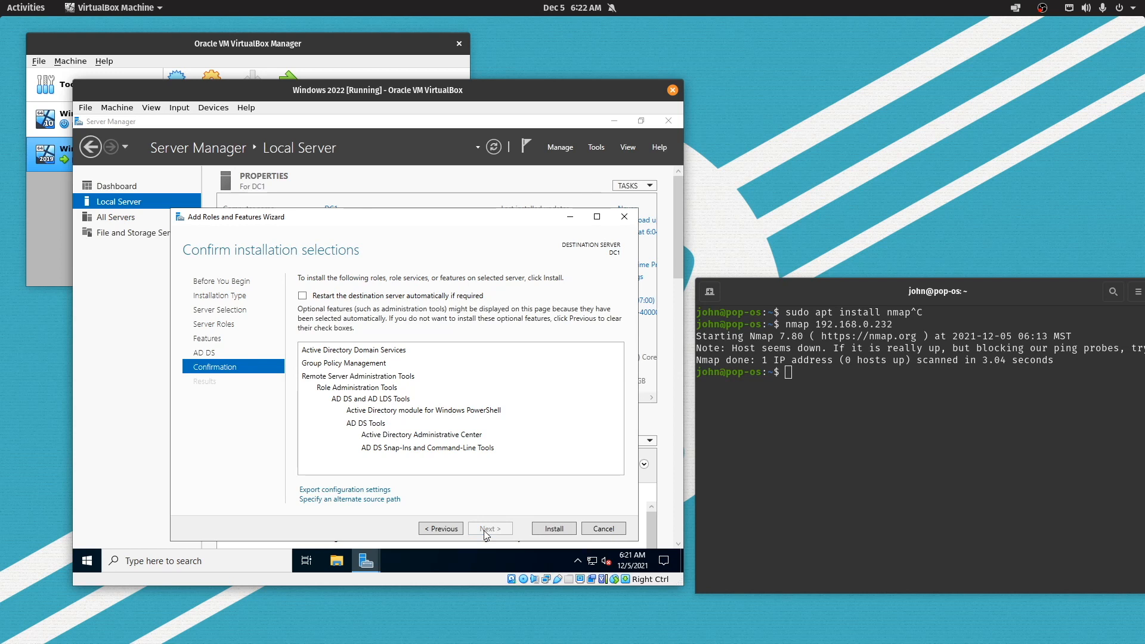
{"action": "left_click", "coordinate": [439, 295]}
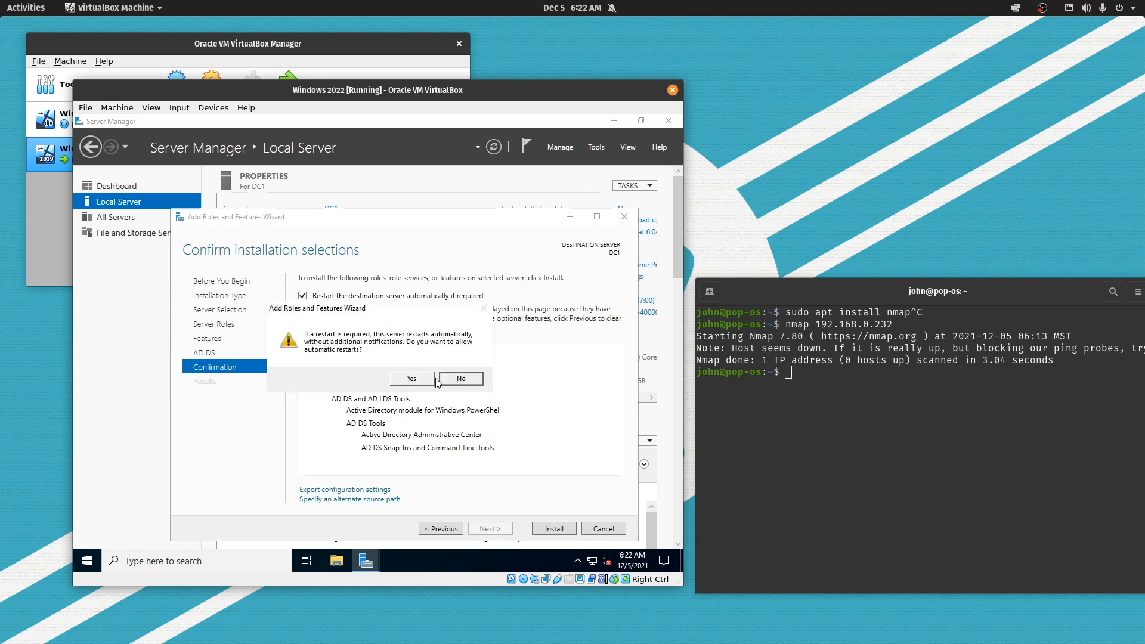
{"action": "left_click", "coordinate": [424, 382]}
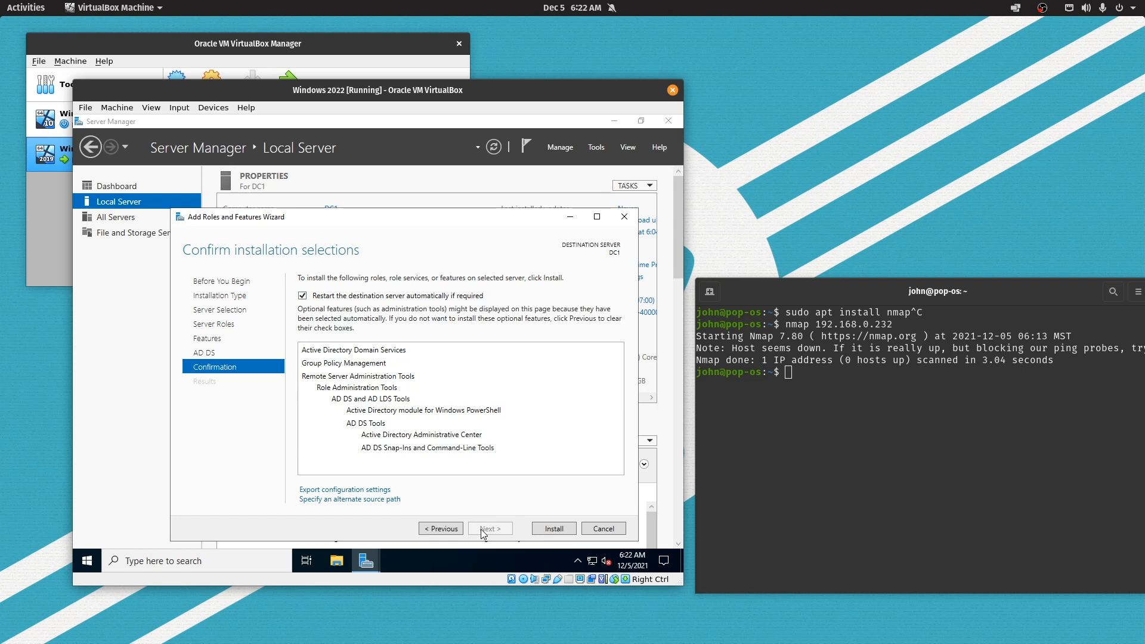
Install the AD DS role and close the wizard once installation succeeds
{"action": "left_click", "coordinate": [549, 528]}
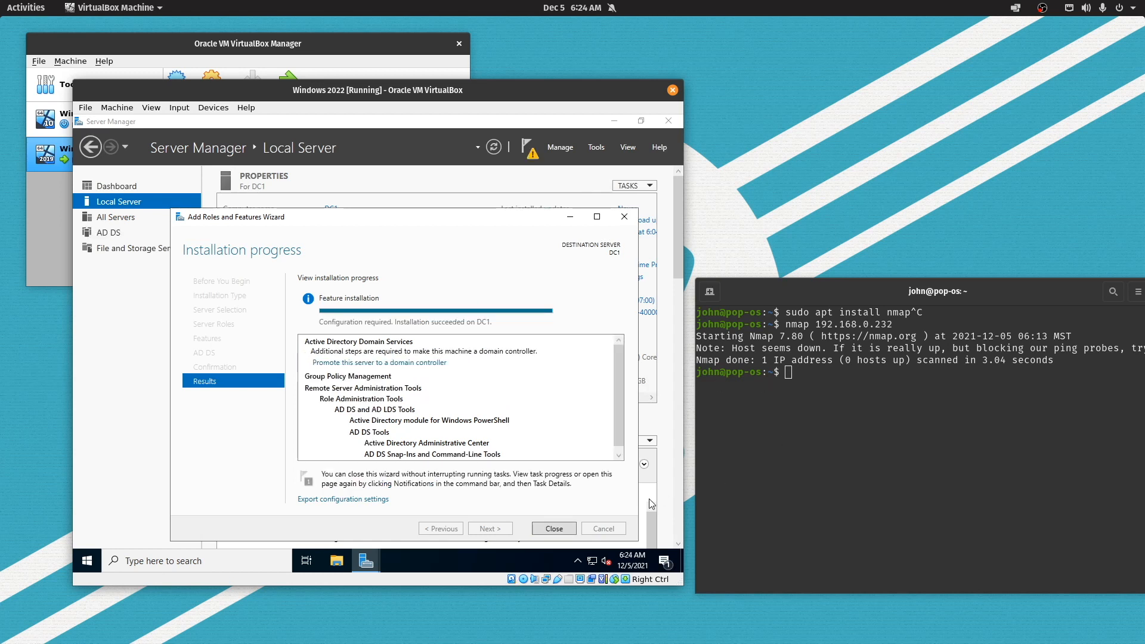
{"action": "left_click", "coordinate": [560, 529]}
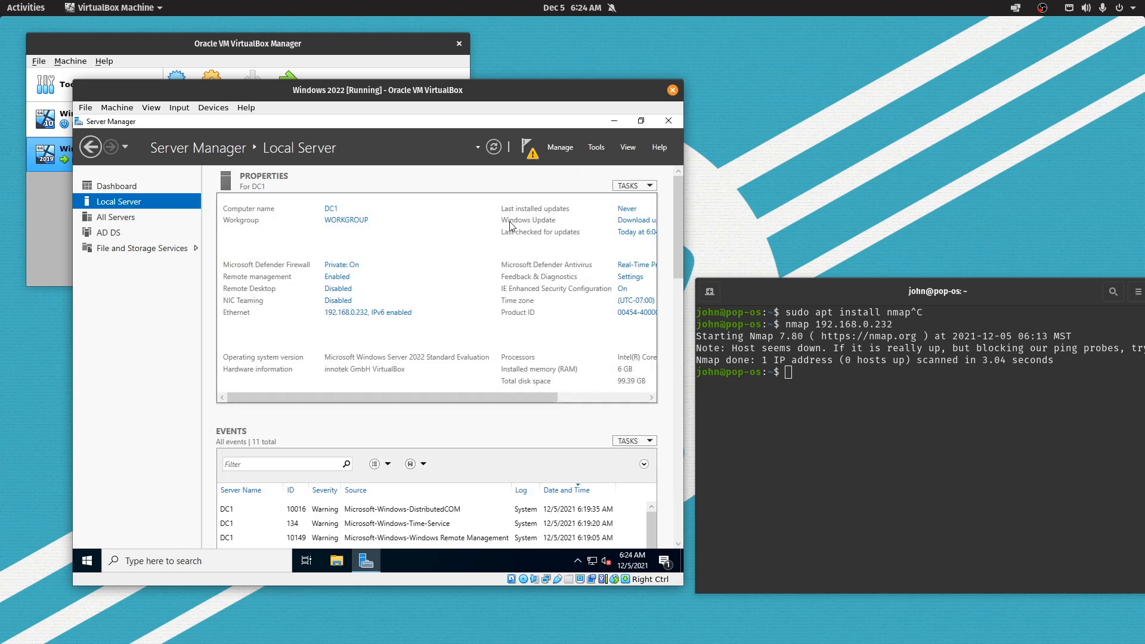
From the Notifications flag, choose 'Promote this server to a domain controller'
{"action": "left_click", "coordinate": [529, 148]}
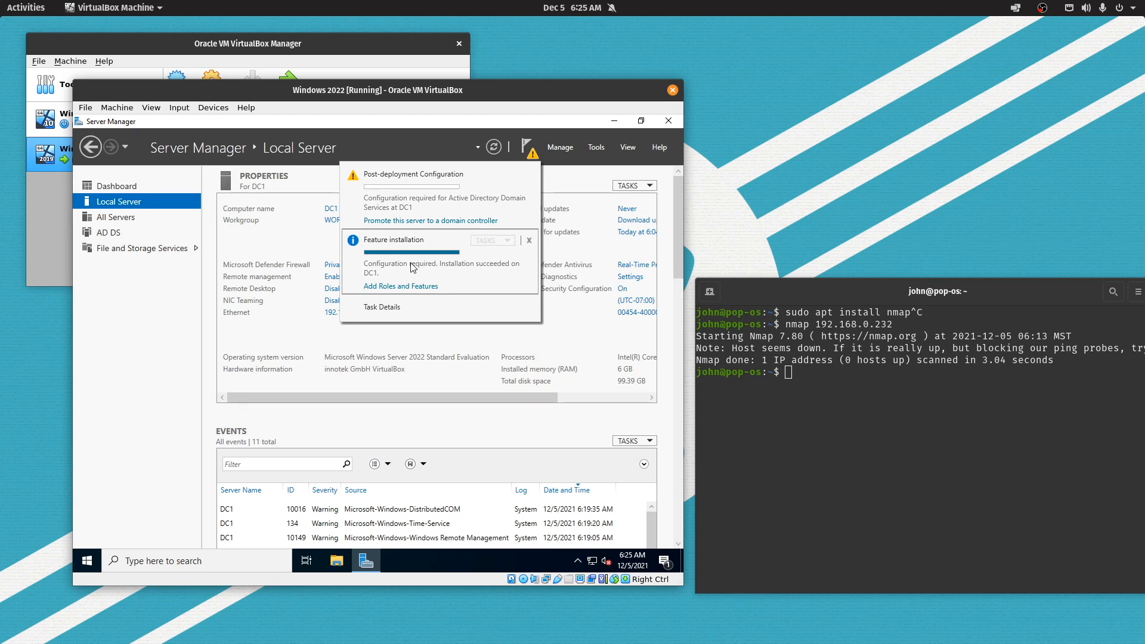
{"action": "left_click", "coordinate": [424, 221]}
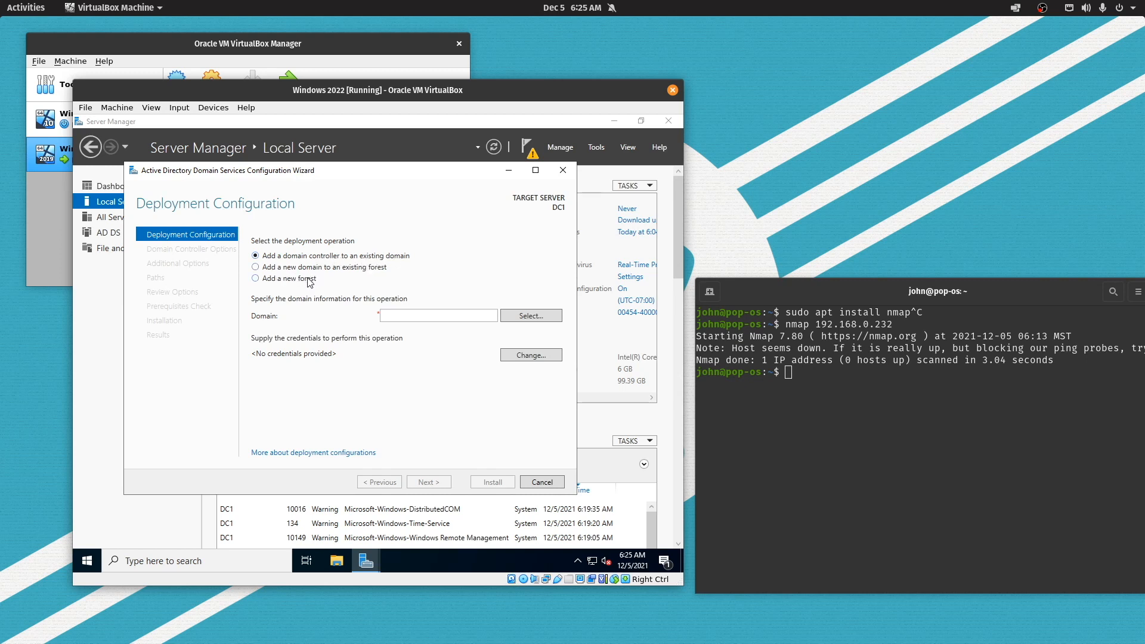
Choose 'Add a new forest' with root domain ad.happysubnet.com and continue
{"action": "left_click", "coordinate": [310, 282]}
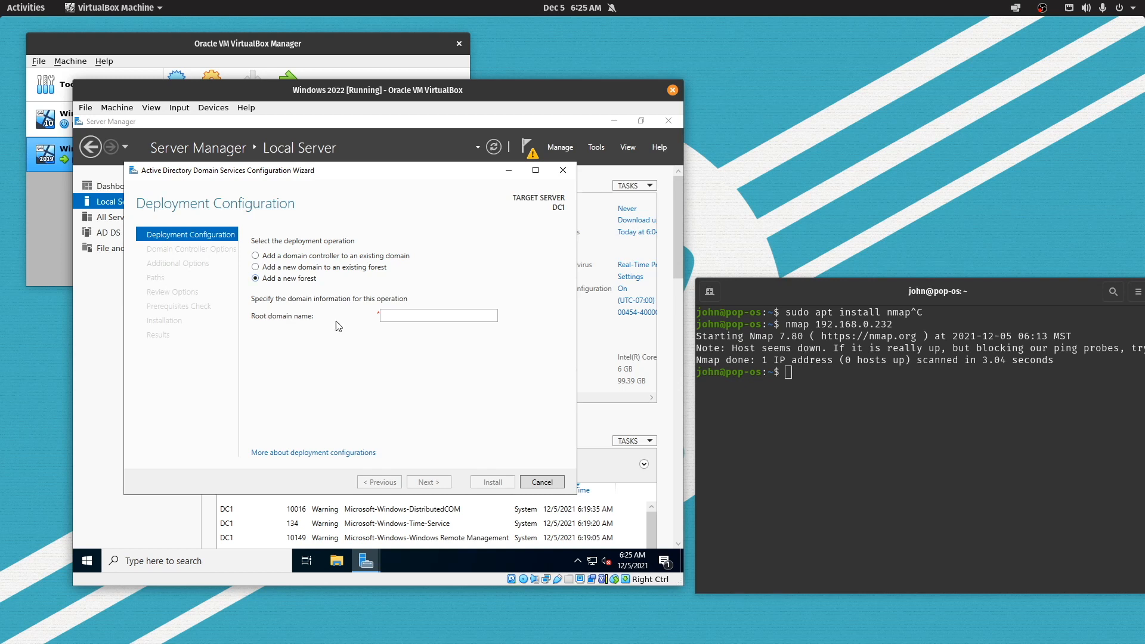
{"action": "left_click", "coordinate": [409, 319]}
{"action": "type", "text": "adm"}
{"action": "key", "text": "BackSpace"}
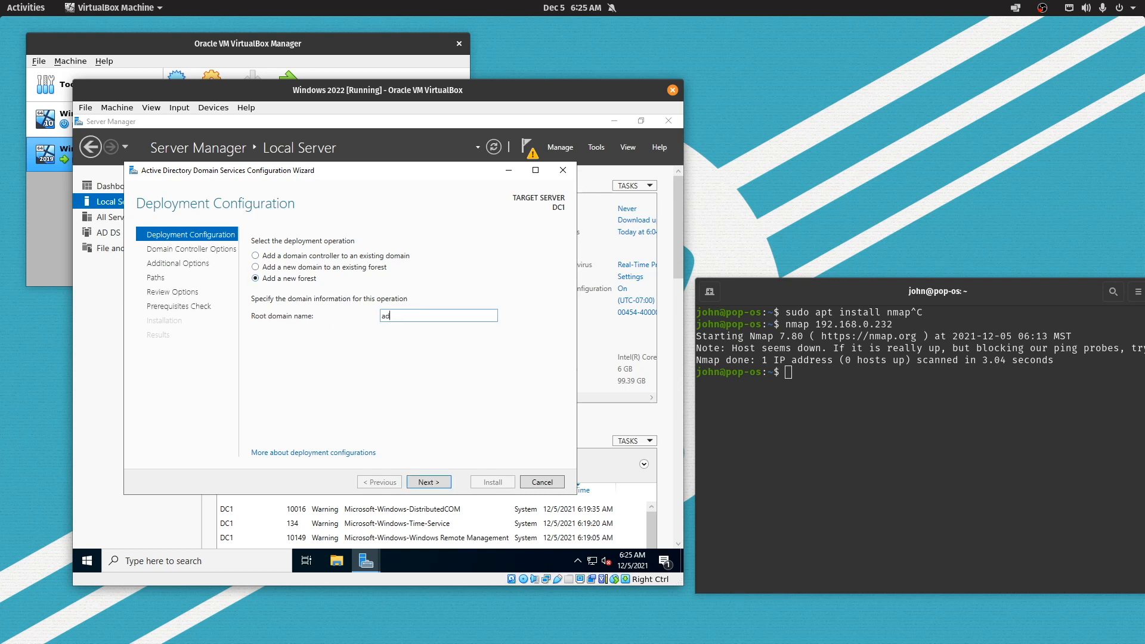
{"action": "type", "text": ".happysubnet.com"}
{"action": "left_click_drag", "start_coordinate": [460, 316], "coordinate": [373, 325]}
{"action": "left_click", "coordinate": [436, 484]}
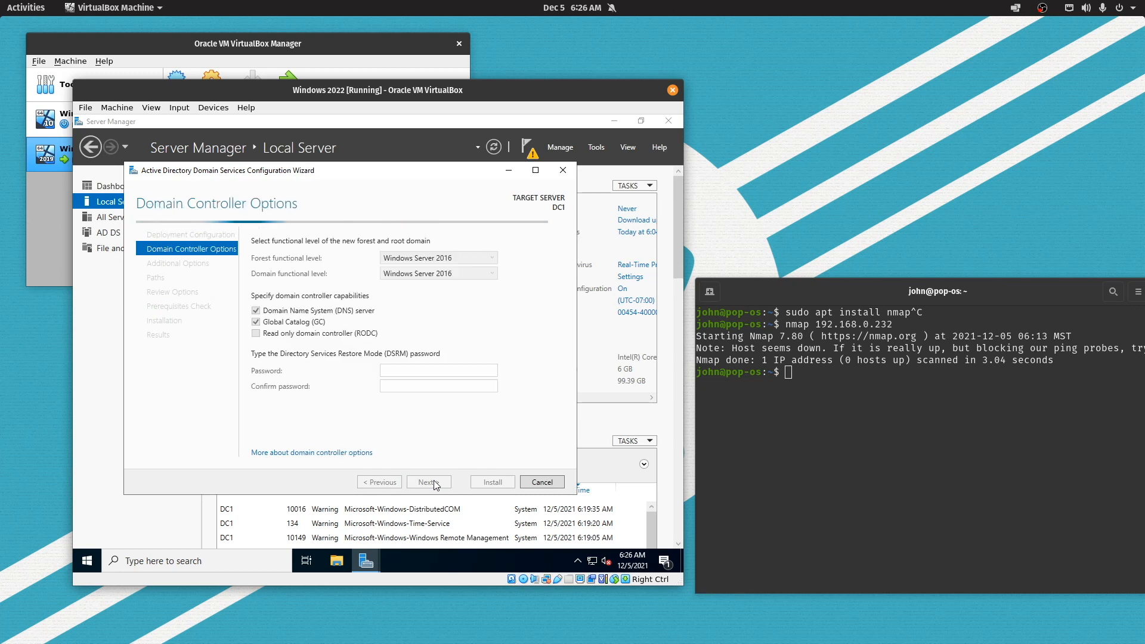
Keep Windows Server 2016 forest level and enter and confirm the DSRM password
{"action": "left_click", "coordinate": [443, 259]}
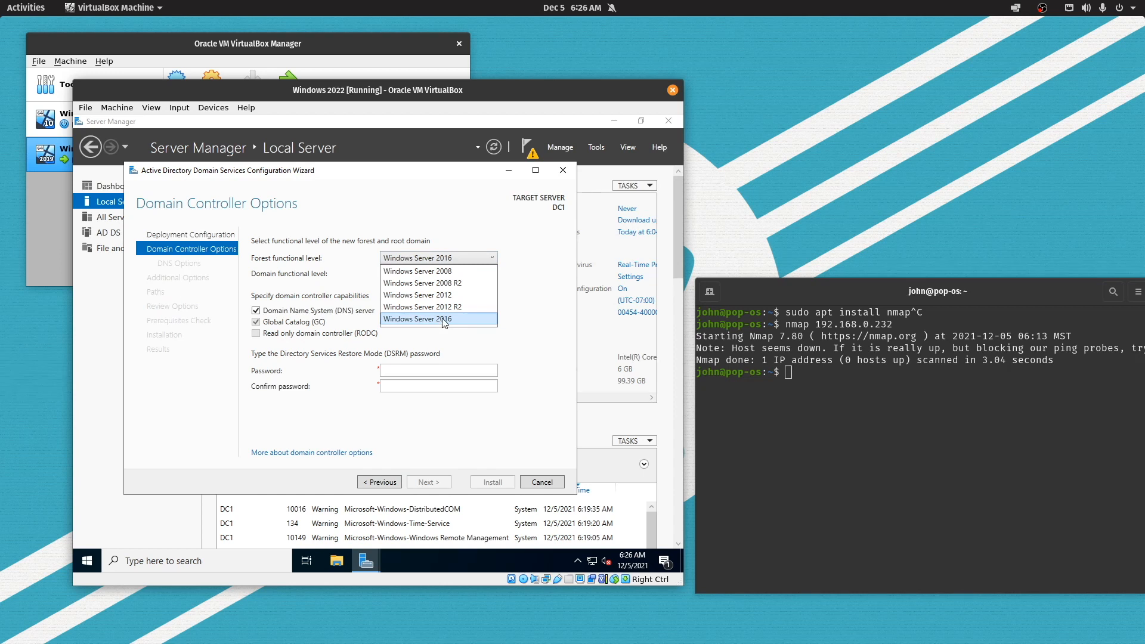
{"action": "left_click", "coordinate": [511, 301]}
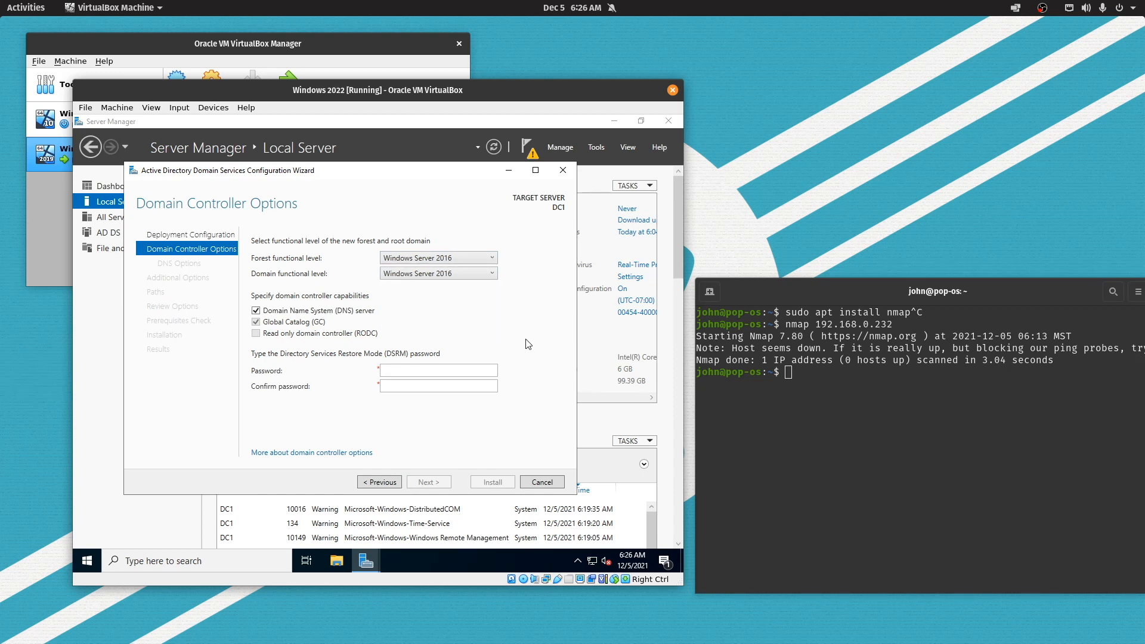
{"action": "left_click", "coordinate": [459, 371]}
{"action": "type", "text": "••••••••••"}
{"action": "key", "text": "Tab"}
{"action": "type", "text": "assword1!!"}
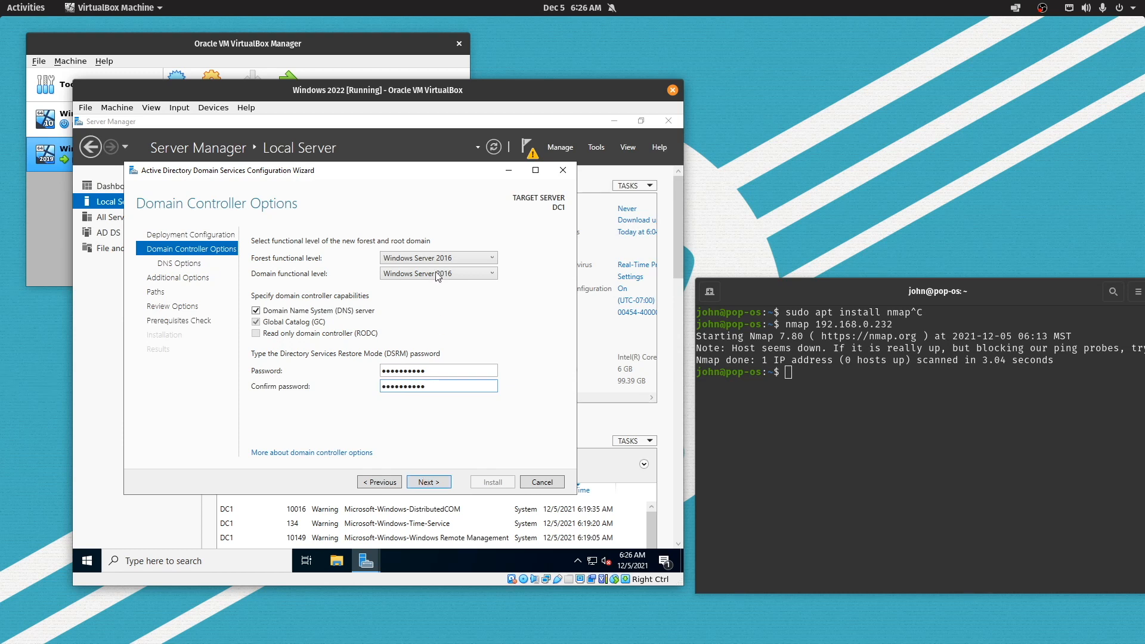
Acknowledge the DNS delegation warning and pass DNS Options without creating a delegation
{"action": "left_click", "coordinate": [423, 481]}
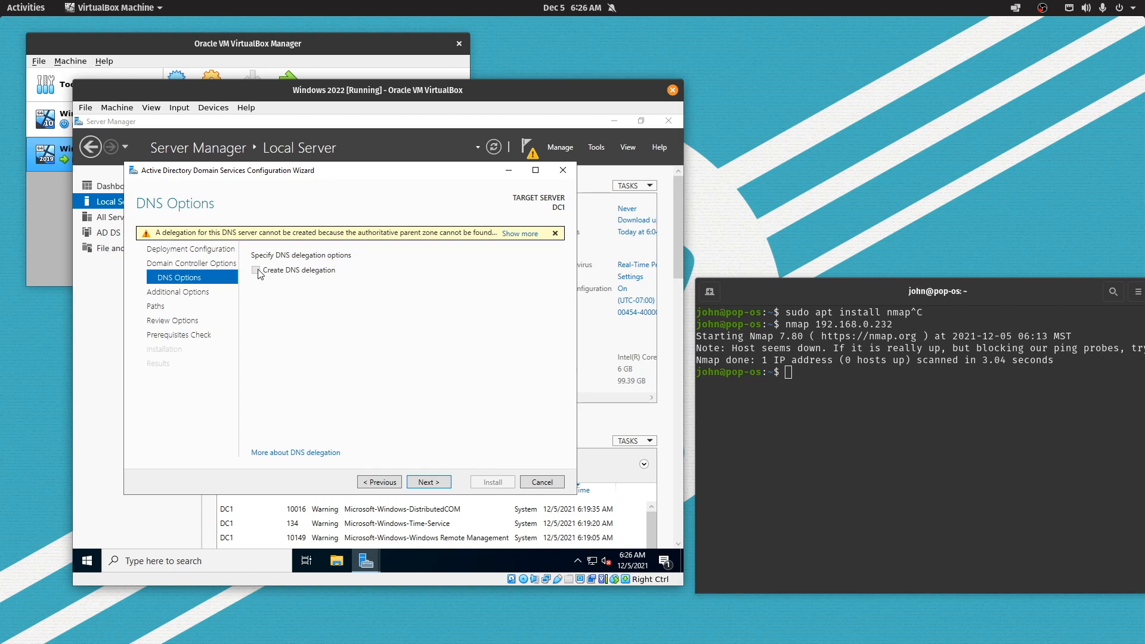
{"action": "left_click", "coordinate": [519, 233]}
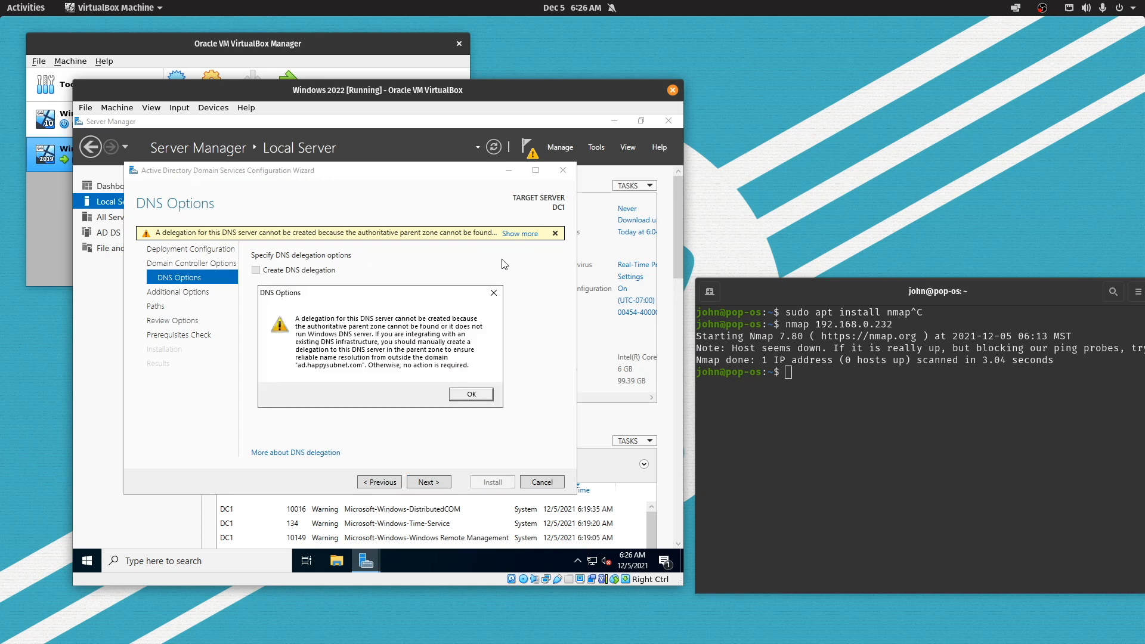
{"action": "left_click", "coordinate": [472, 396]}
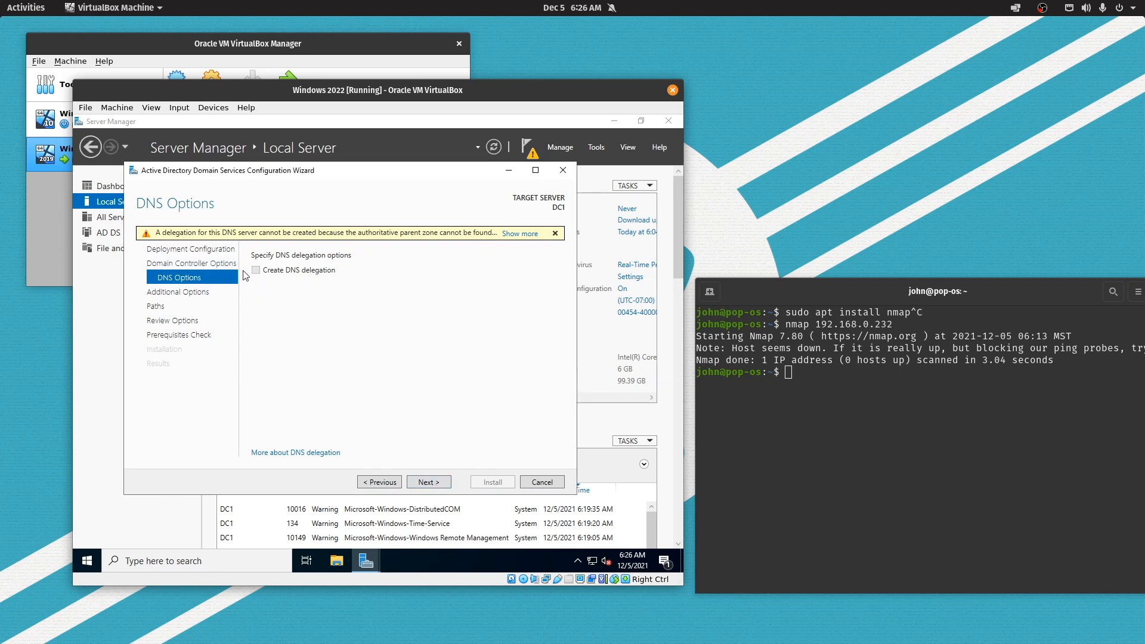
{"action": "left_click", "coordinate": [424, 481]}
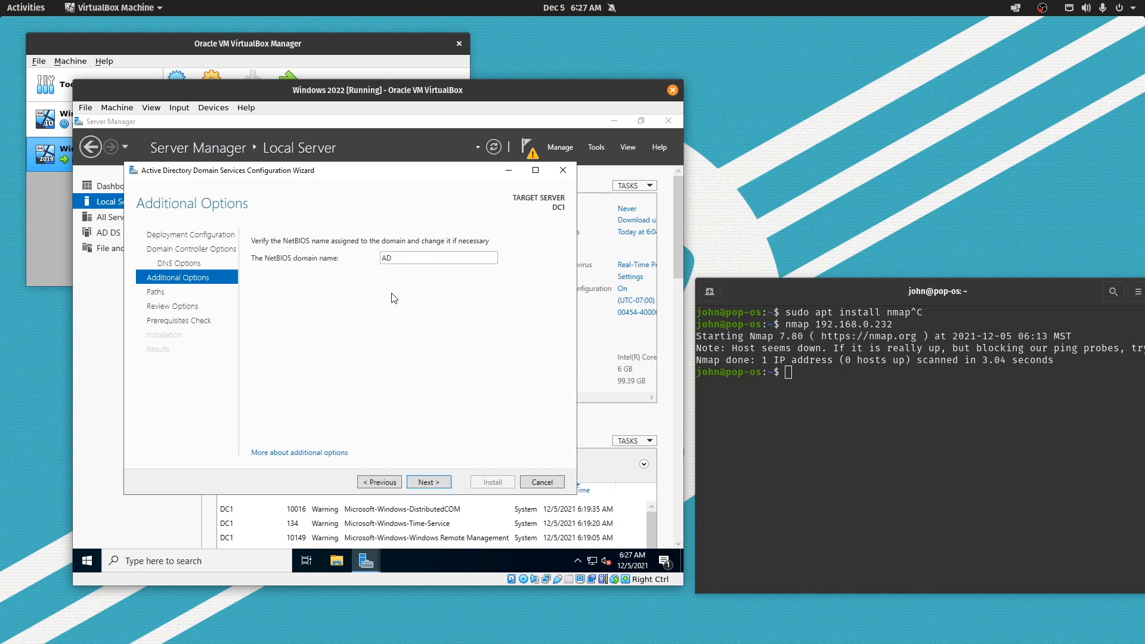
Accept NetBIOS name AD and the default NTDS and SYSVOL folders
{"action": "left_click", "coordinate": [425, 483]}
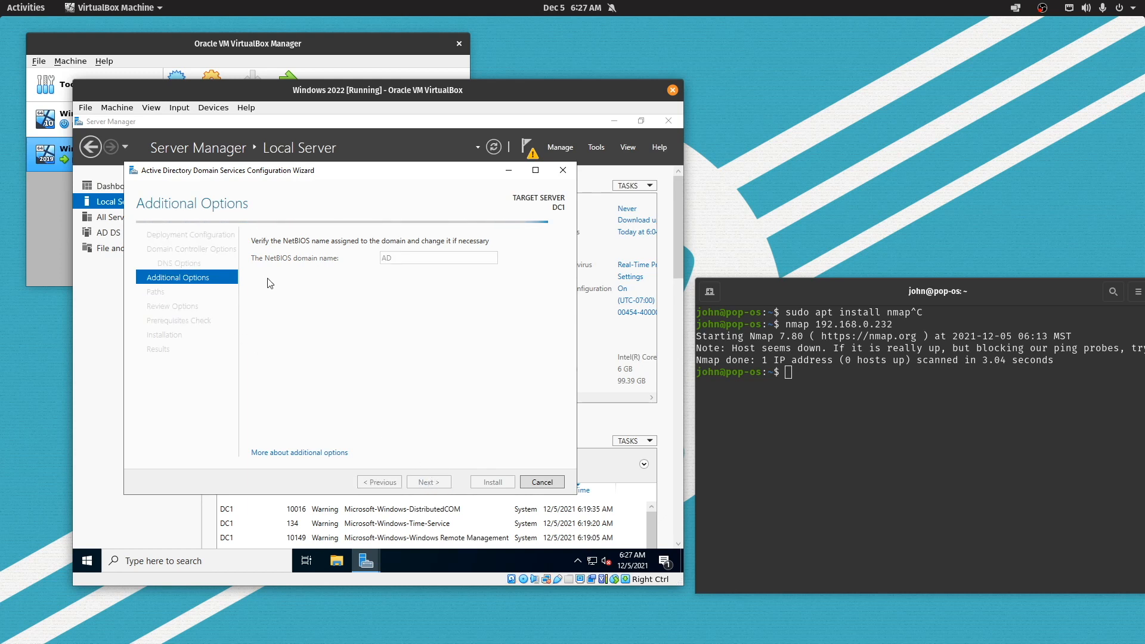
{"action": "key", "text": "Return"}
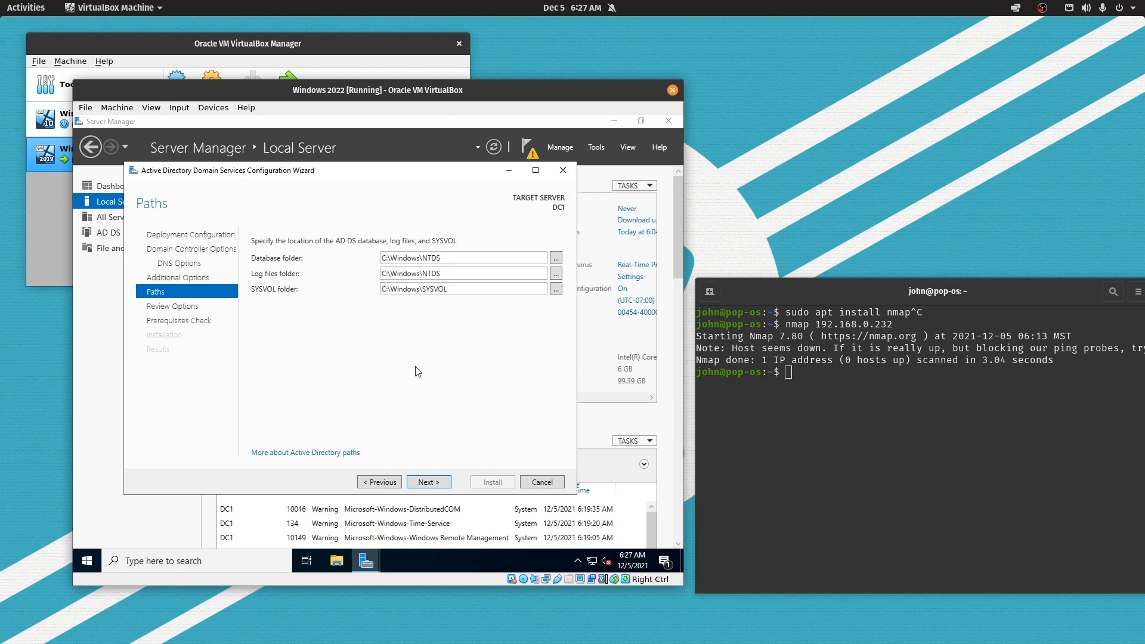
{"action": "left_click", "coordinate": [436, 482]}
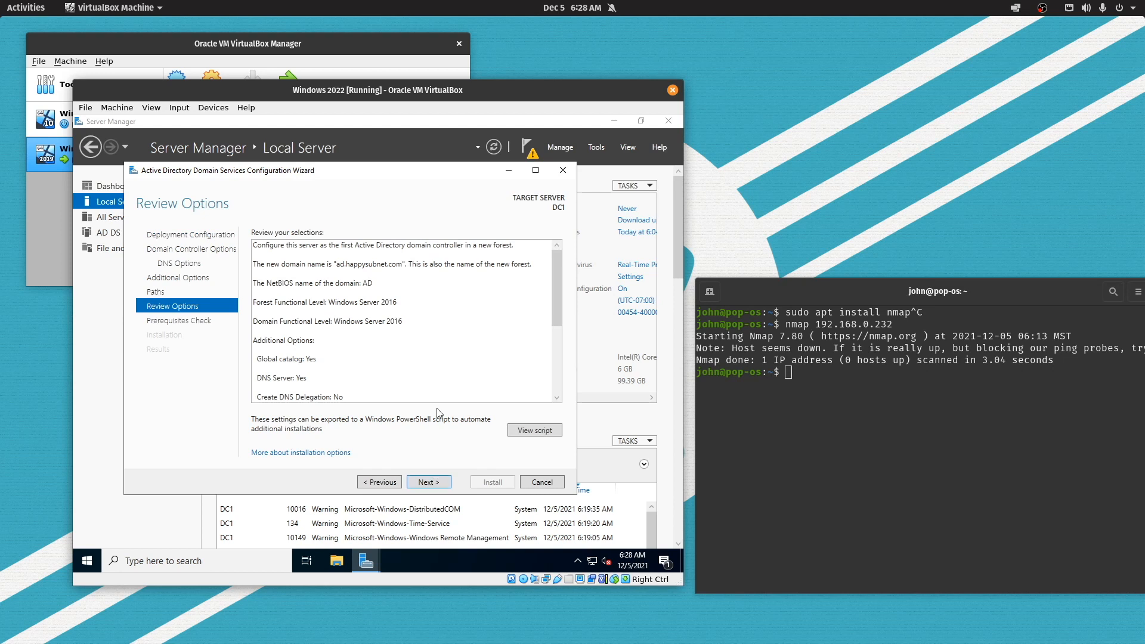
Scroll through the Review Options summary and start the Prerequisites Check
{"action": "scroll", "coordinate": [440, 399], "scroll_direction": "down", "scroll_amount": 2}
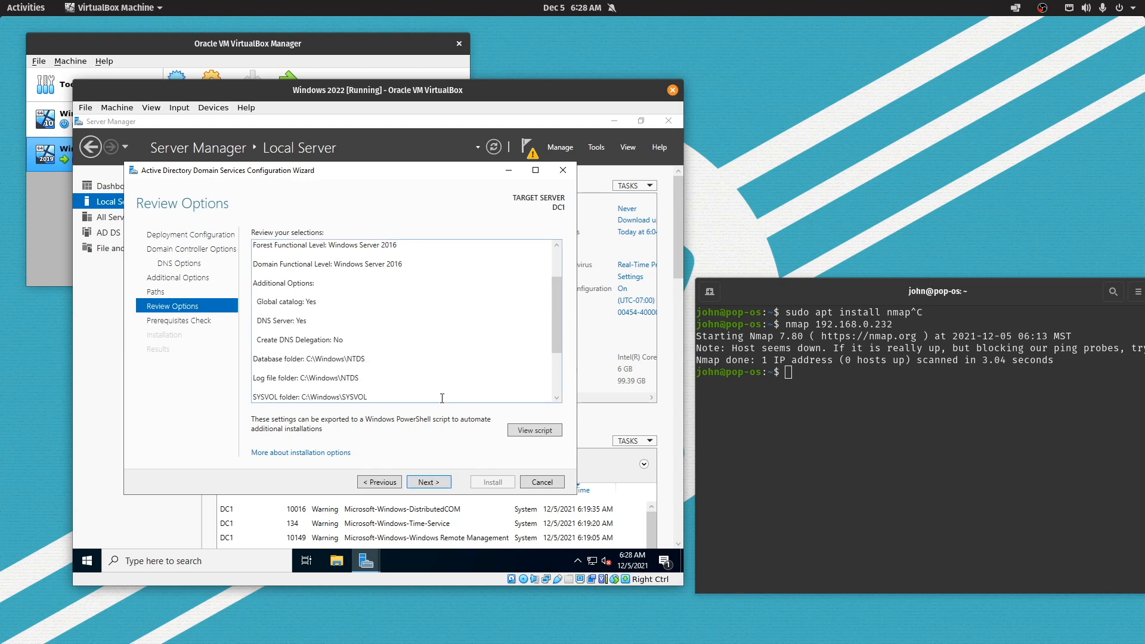
{"action": "key", "text": "ctrl+a"}
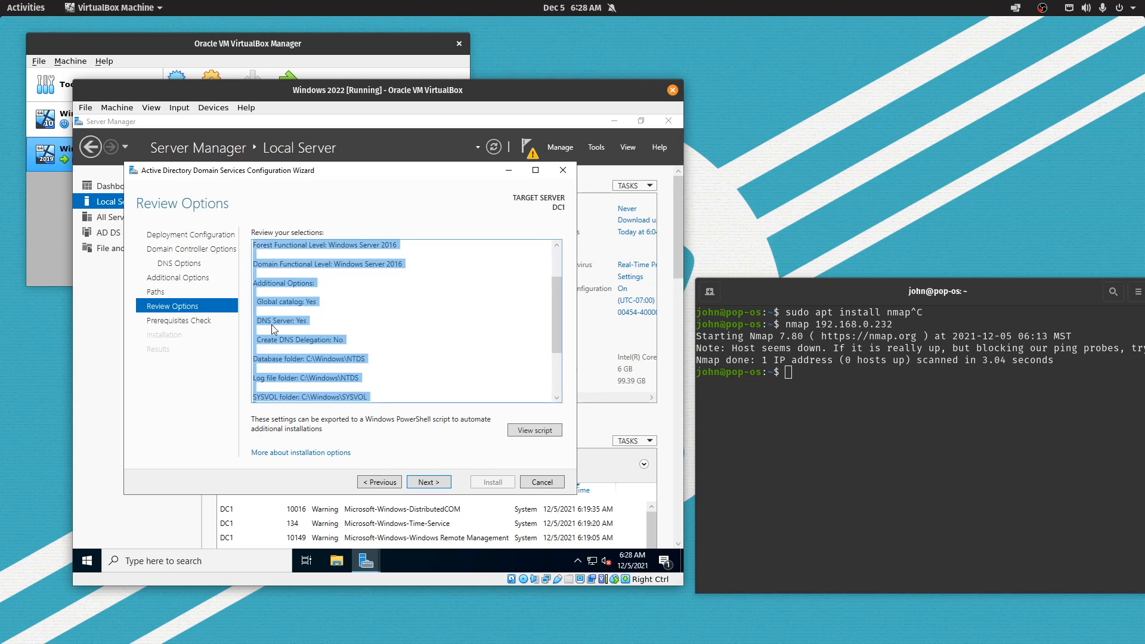
{"action": "left_click", "coordinate": [271, 324]}
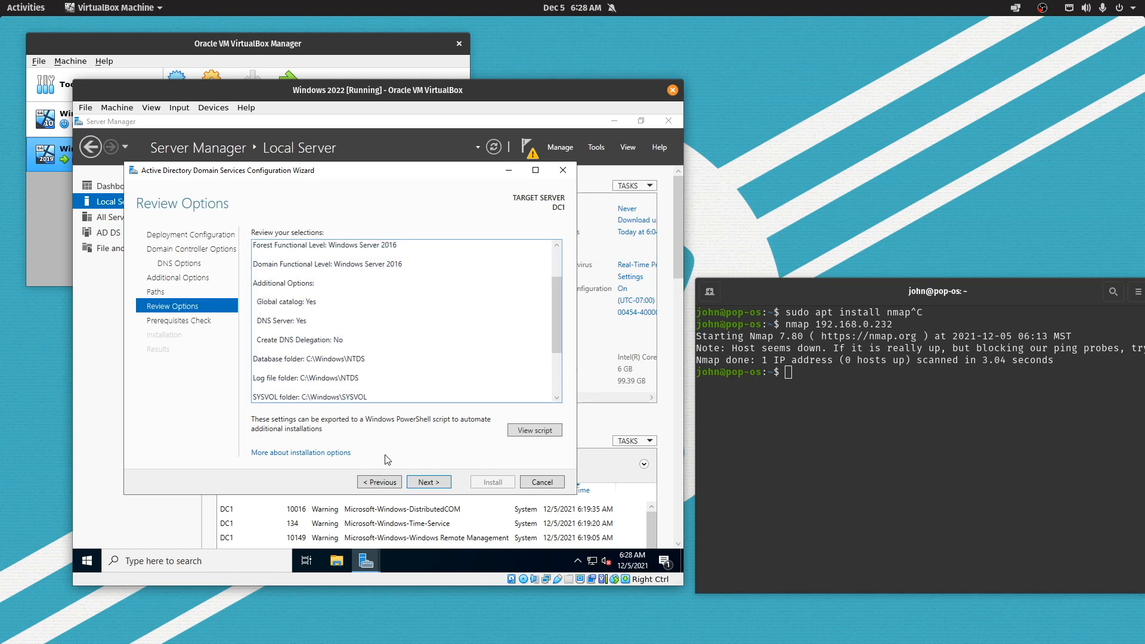
{"action": "left_click", "coordinate": [435, 481]}
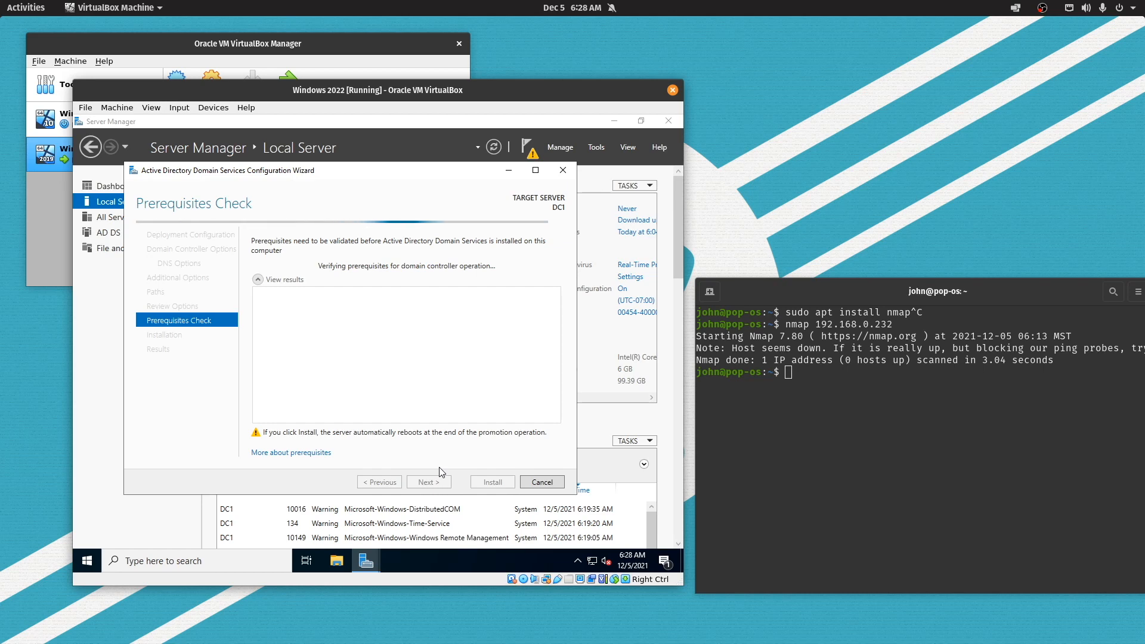
Review the prerequisite and DNS delegation warnings, then install the domain controller and let it reboot
{"action": "left_click", "coordinate": [426, 334]}
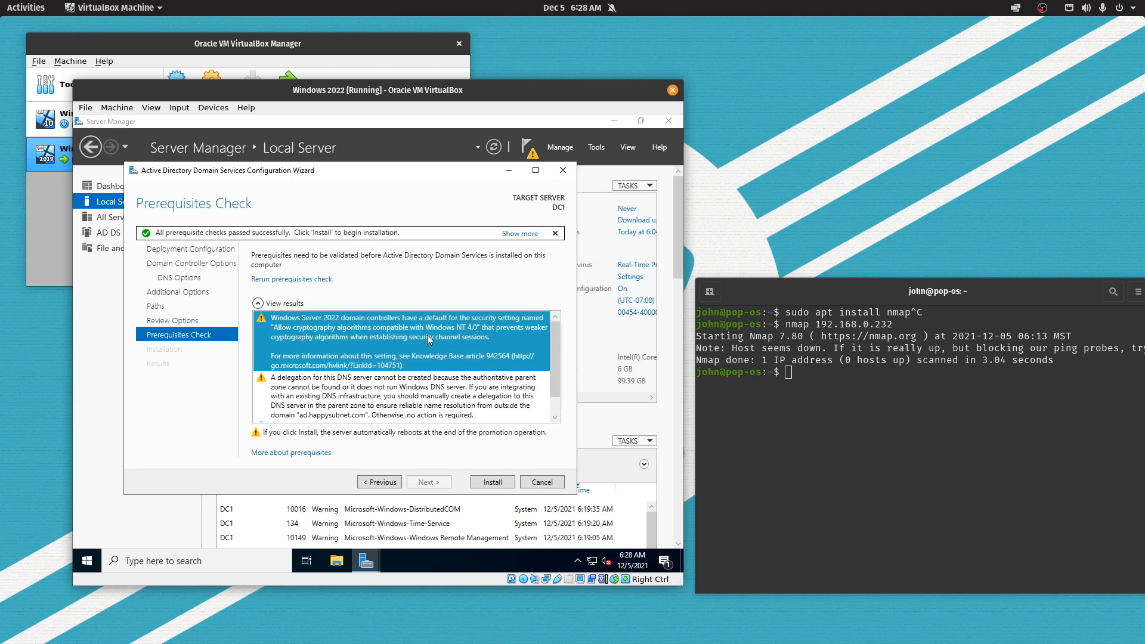
{"action": "scroll", "coordinate": [420, 375], "scroll_direction": "down", "scroll_amount": 1}
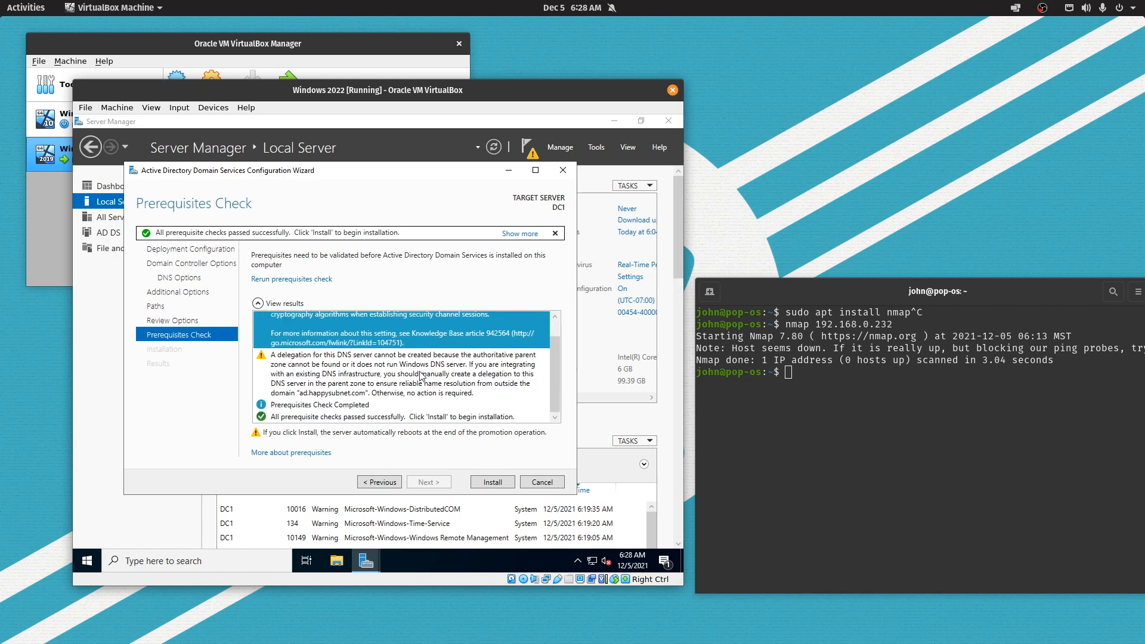
{"action": "left_click", "coordinate": [421, 376]}
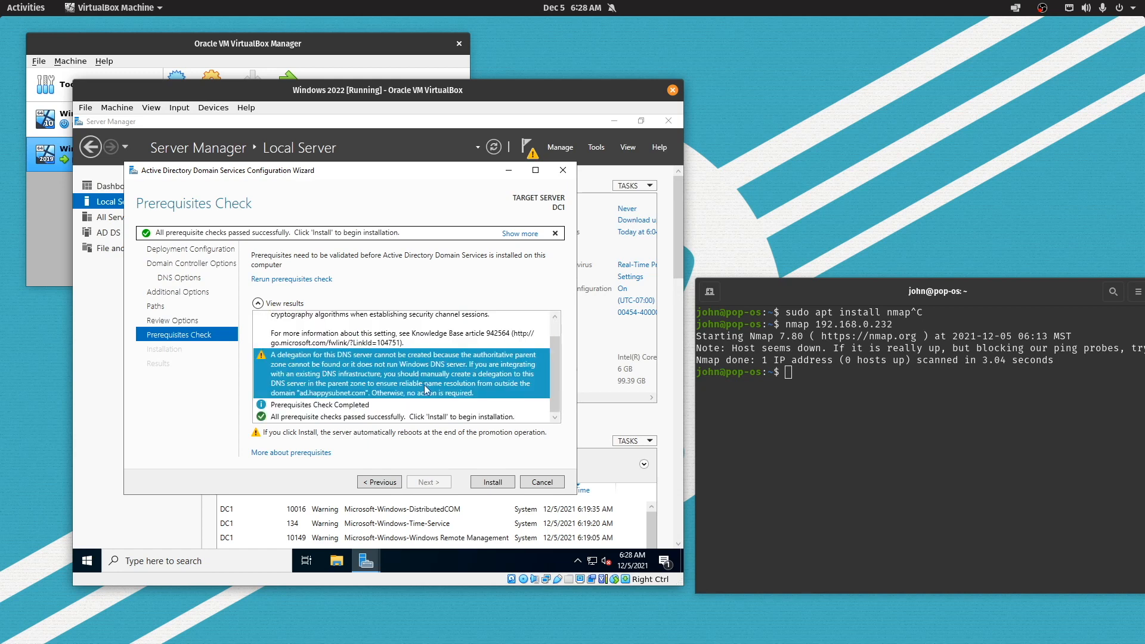
{"action": "left_click", "coordinate": [492, 482]}
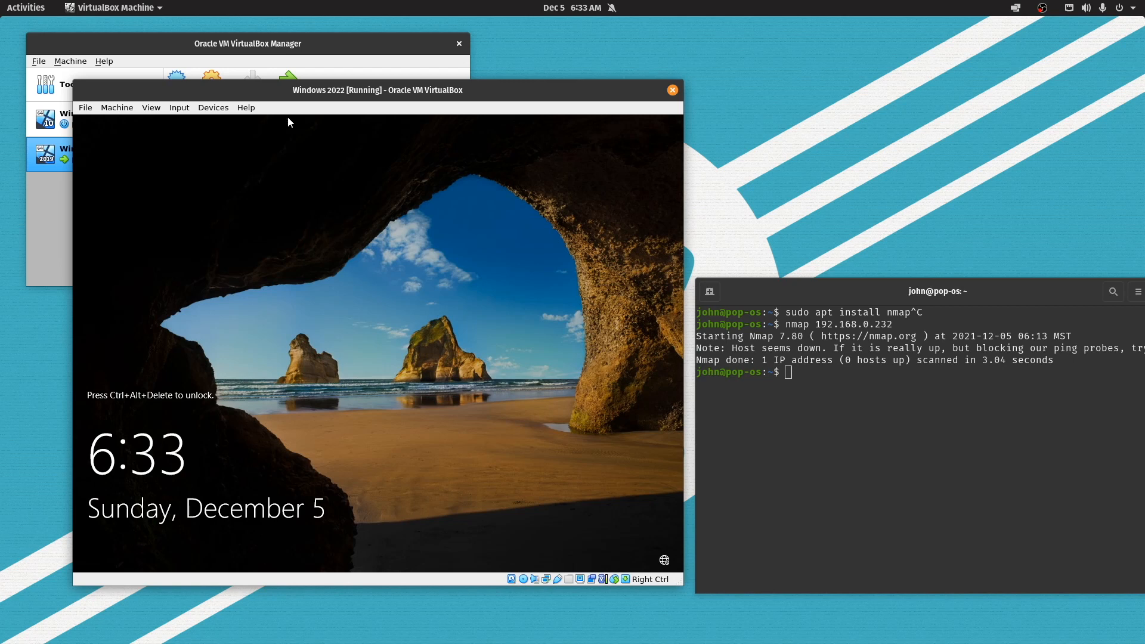
Send Ctrl-Alt-Del to the guest through the Input > Keyboard menu to dismiss the lock screen
{"action": "left_click", "coordinate": [226, 109]}
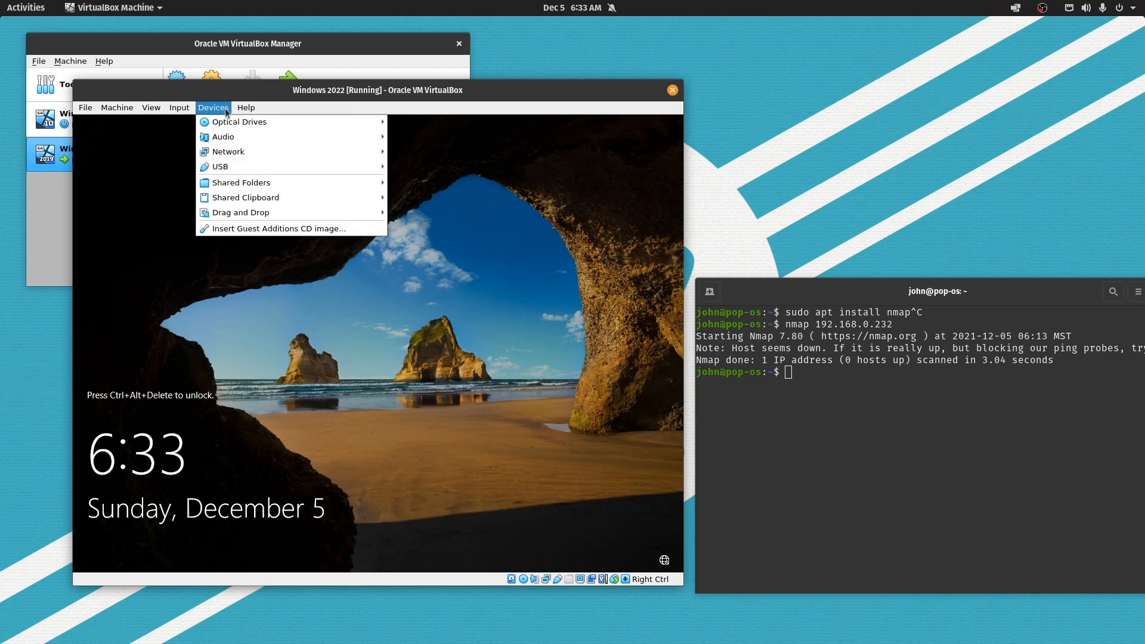
{"action": "mouse_move", "coordinate": [182, 109]}
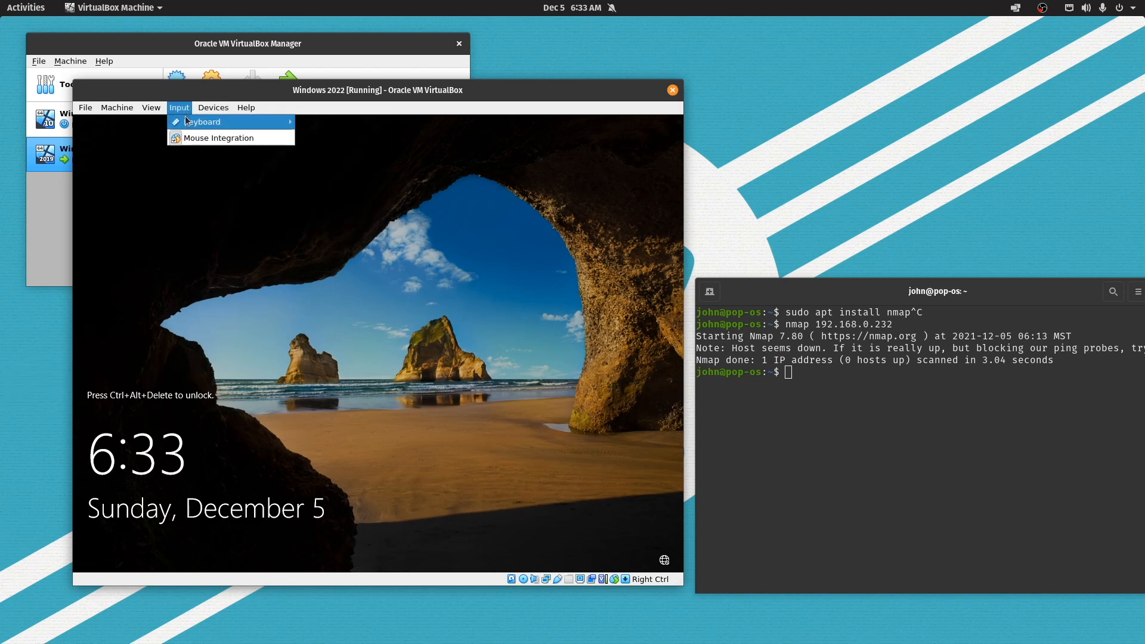
{"action": "left_click", "coordinate": [317, 154]}
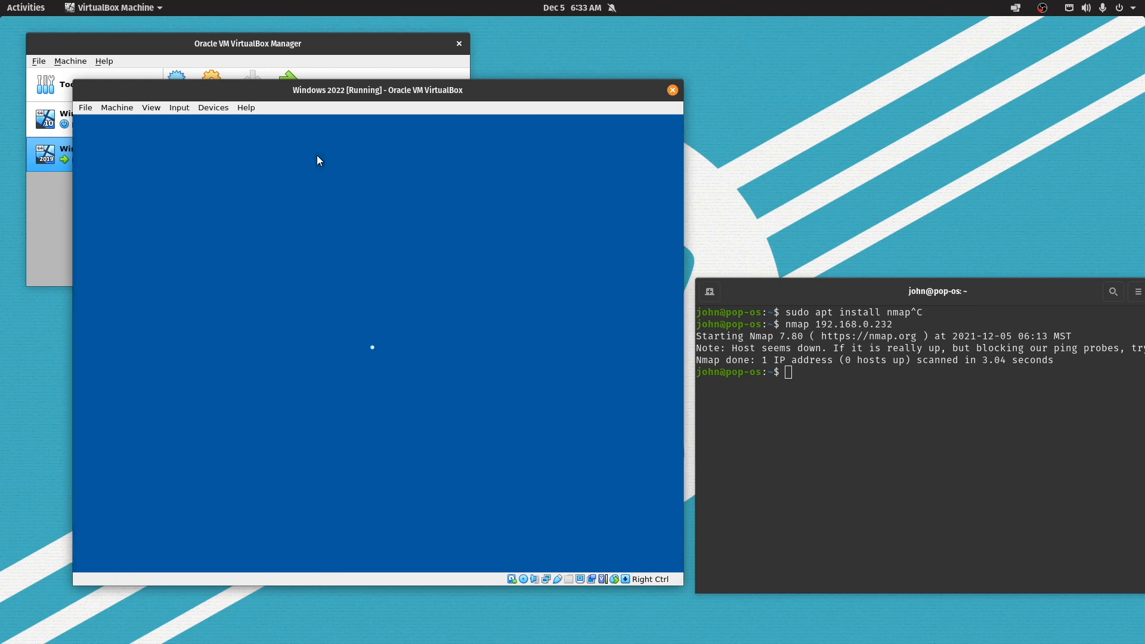
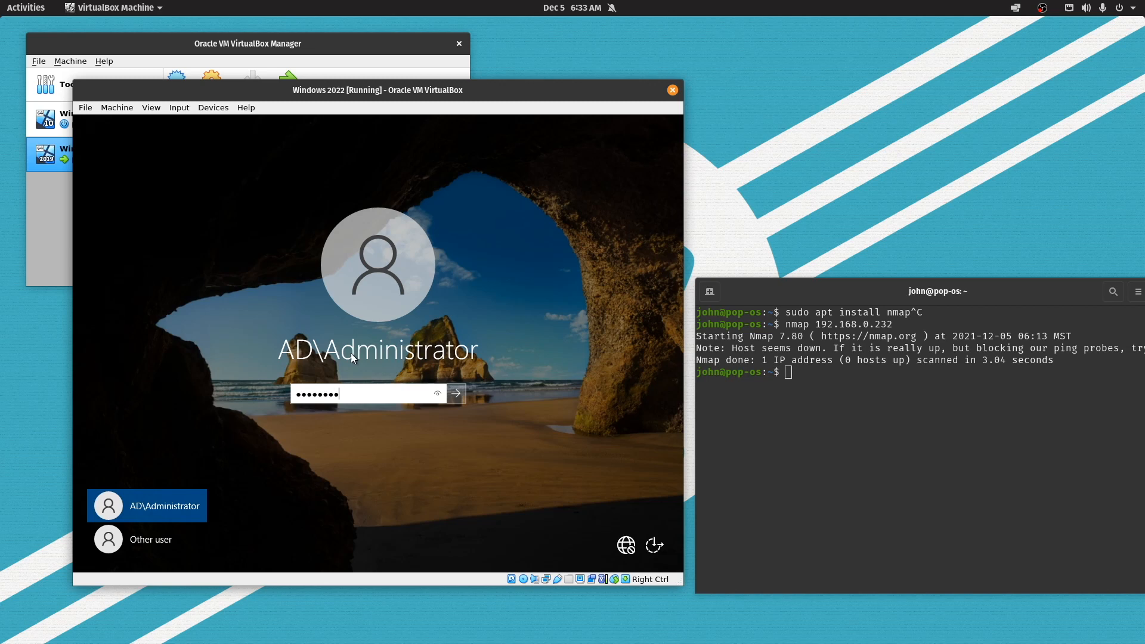
Submit the administrator password to sign in and bring up Server Manager
{"action": "key", "text": "Return"}
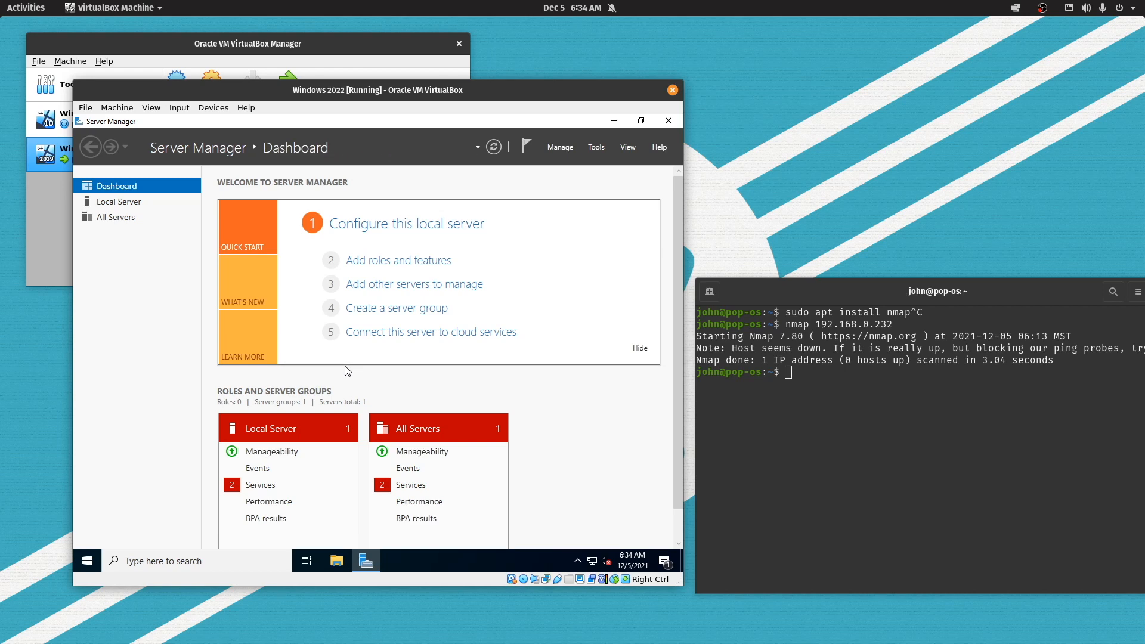
Show Local Server properties for DC1: domain ad.happysubnet.com, Ethernet 192.168.0.232
{"action": "left_click", "coordinate": [133, 204]}
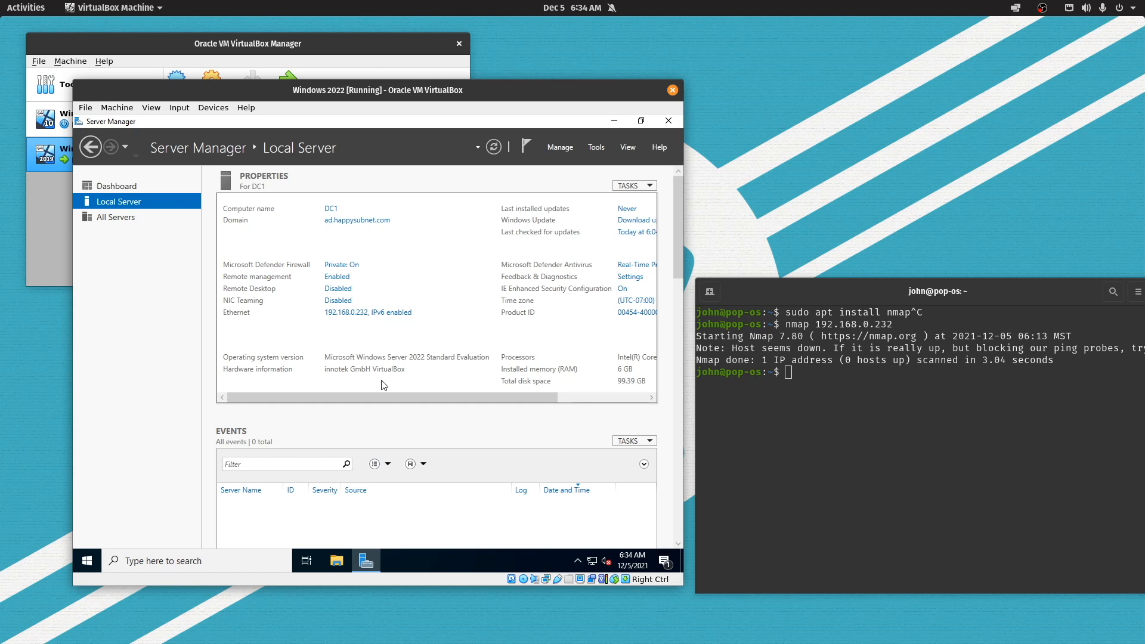
Launch the DNS console from Windows Administrative Tools in the Start menu
{"action": "left_click", "coordinate": [87, 560]}
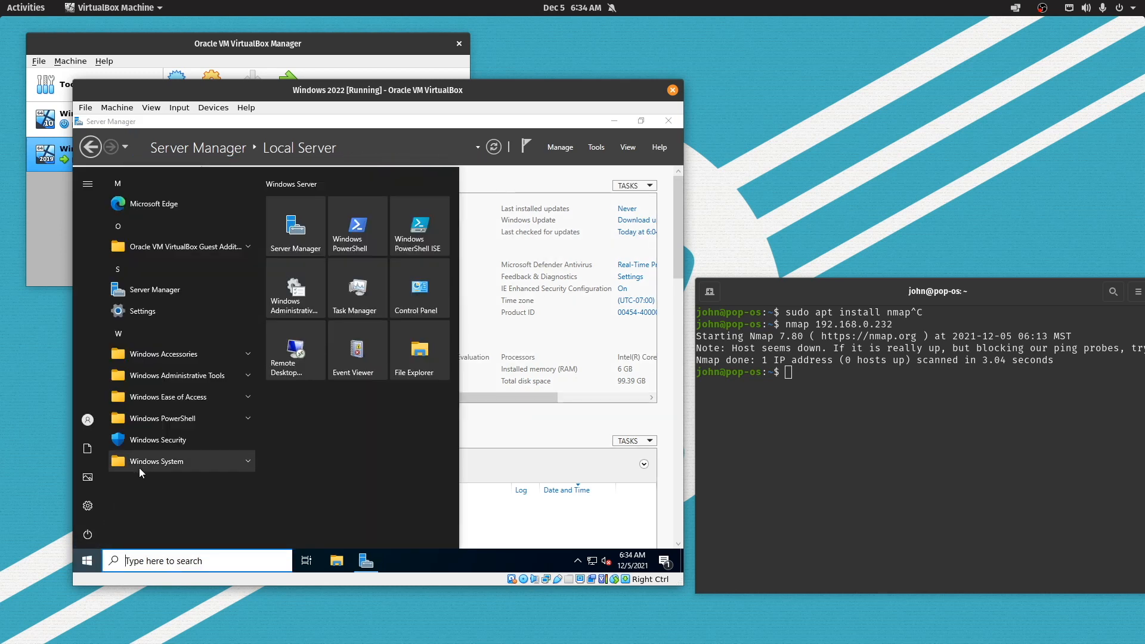
{"action": "left_click", "coordinate": [200, 381]}
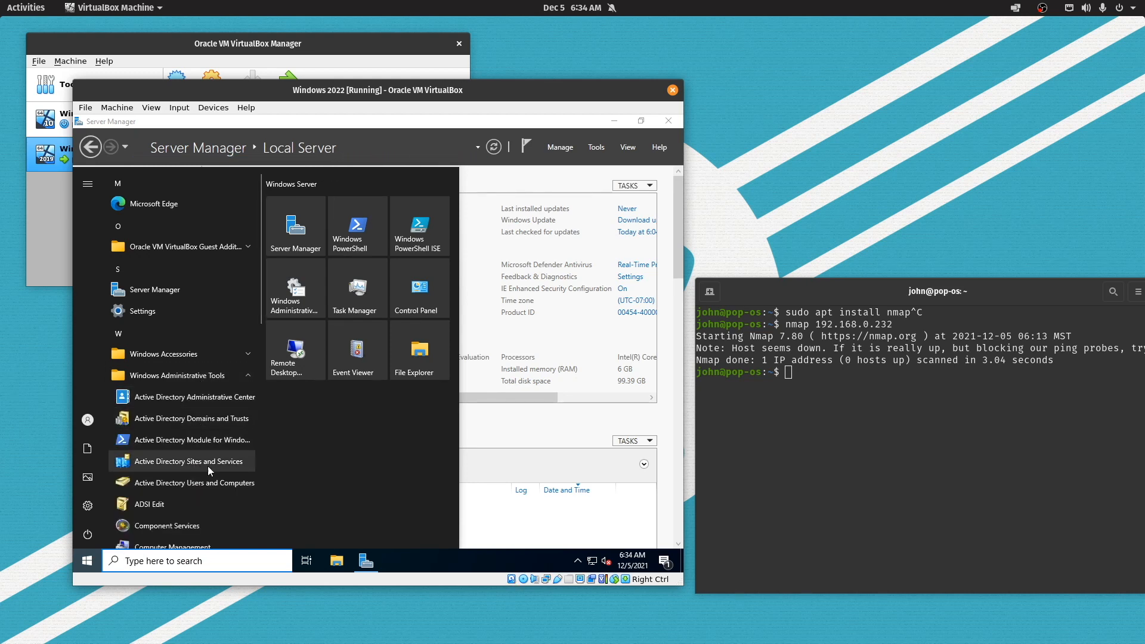
{"action": "scroll", "coordinate": [208, 466], "scroll_direction": "down", "scroll_amount": 2}
{"action": "left_click", "coordinate": [192, 490]}
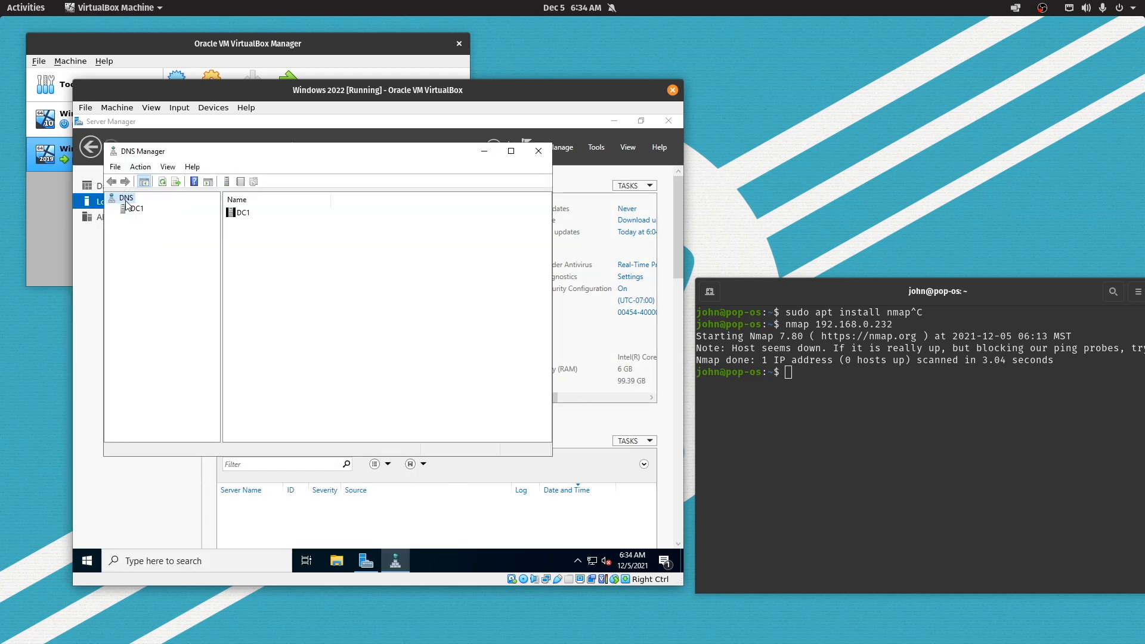
Browse DC1's reverse lookup zones, trust points and conditional forwarders, ending on Forward Lookup Zones
{"action": "left_click", "coordinate": [140, 212]}
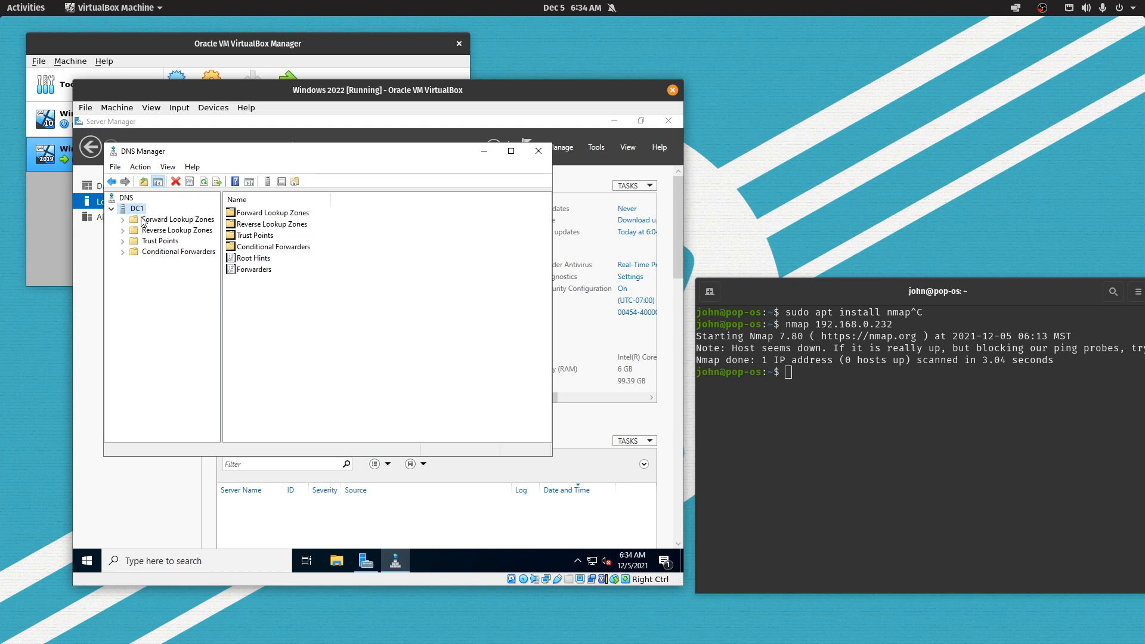
{"action": "left_click", "coordinate": [158, 221]}
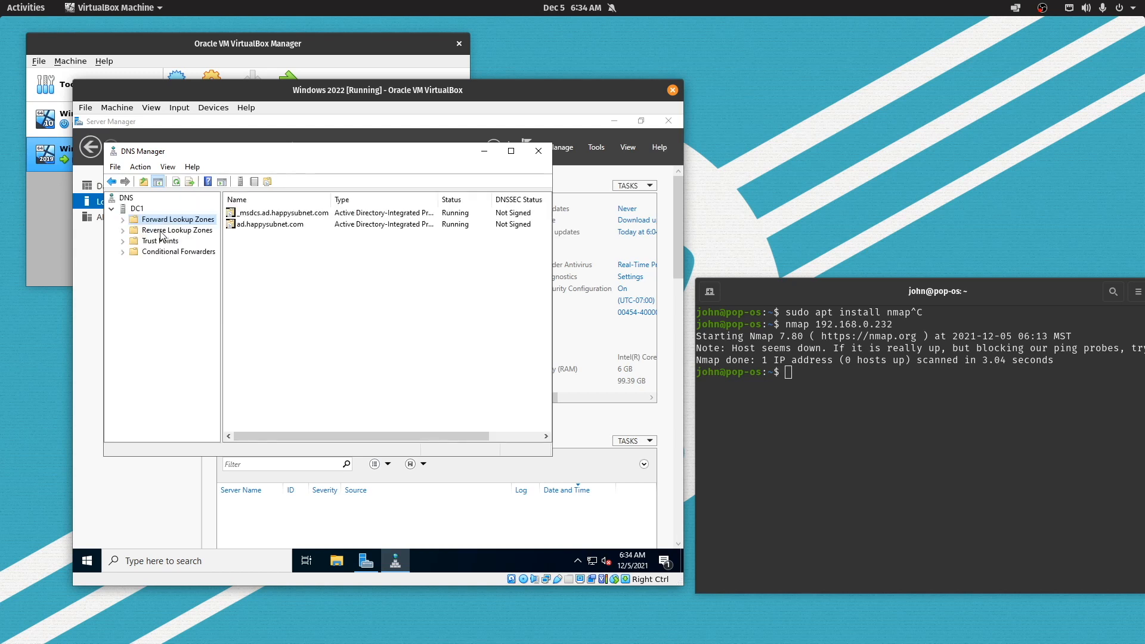
{"action": "left_click", "coordinate": [160, 231]}
{"action": "left_click", "coordinate": [161, 242]}
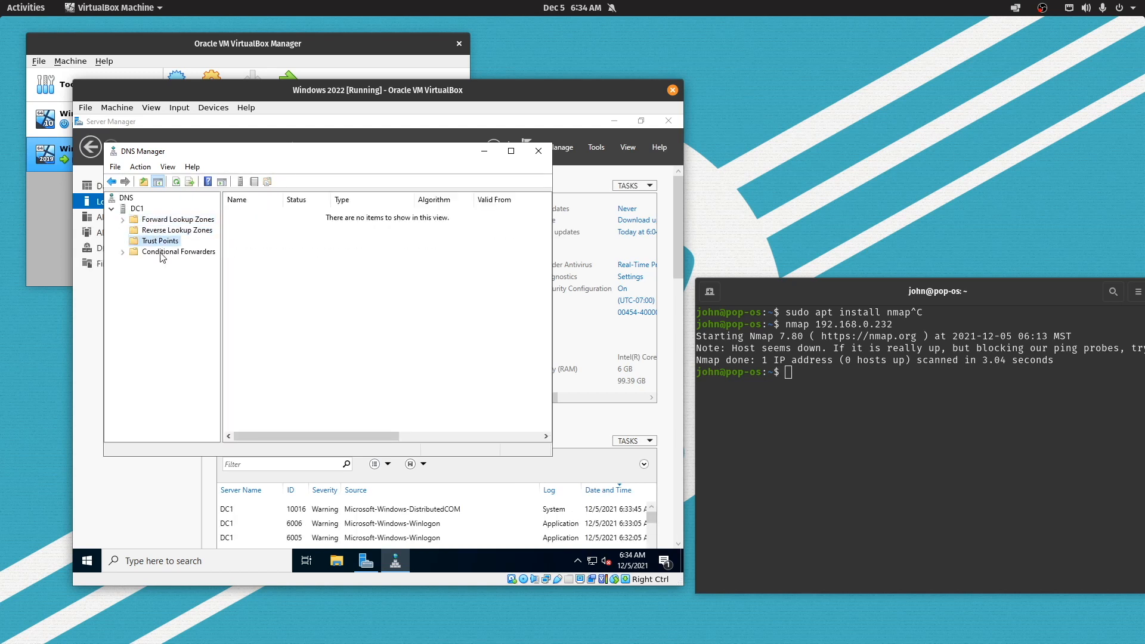
{"action": "left_click", "coordinate": [162, 252]}
{"action": "left_click", "coordinate": [162, 220]}
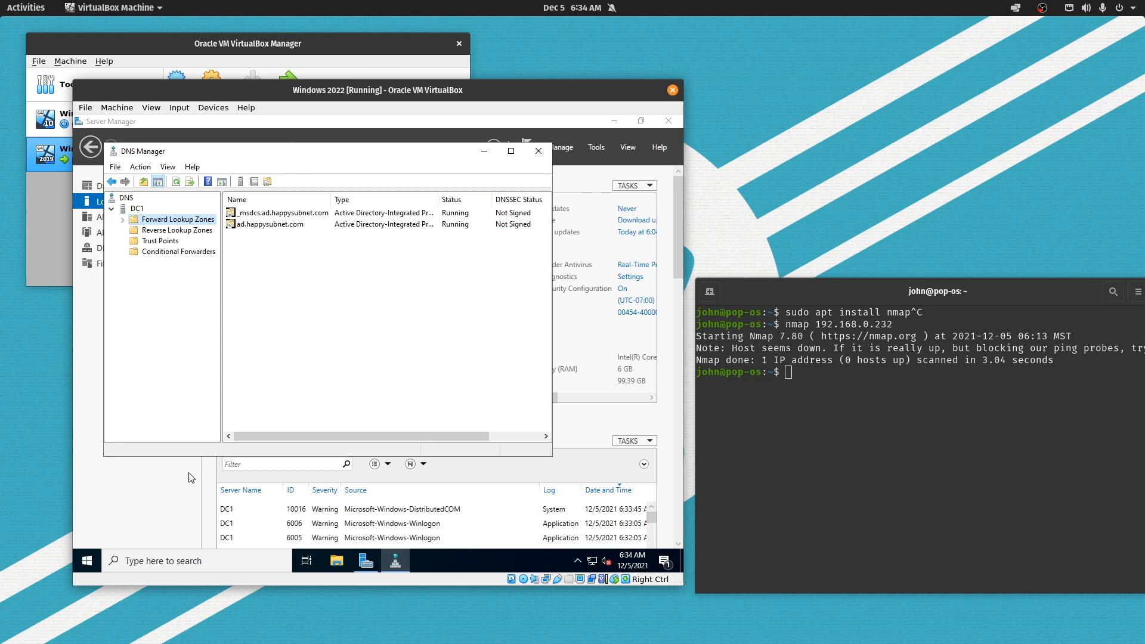
Open Ethernet's IPv4 properties: static 192.168.0.232, gateway 192.168.0.1, DNS 127.0.0.1
{"action": "right_click", "coordinate": [593, 562]}
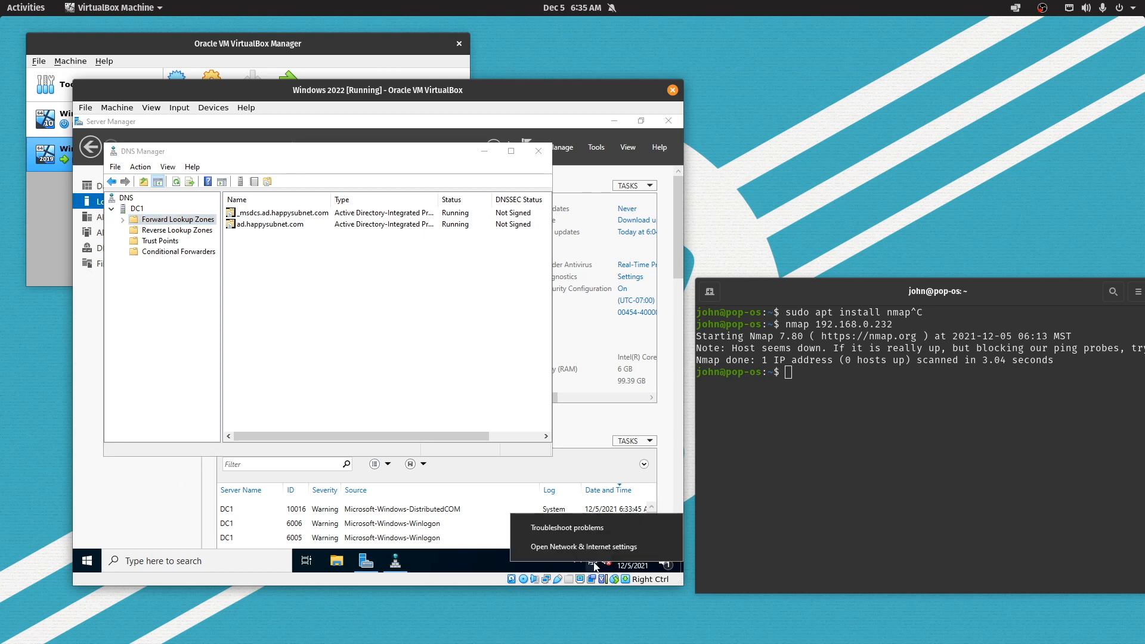
{"action": "left_click", "coordinate": [591, 549]}
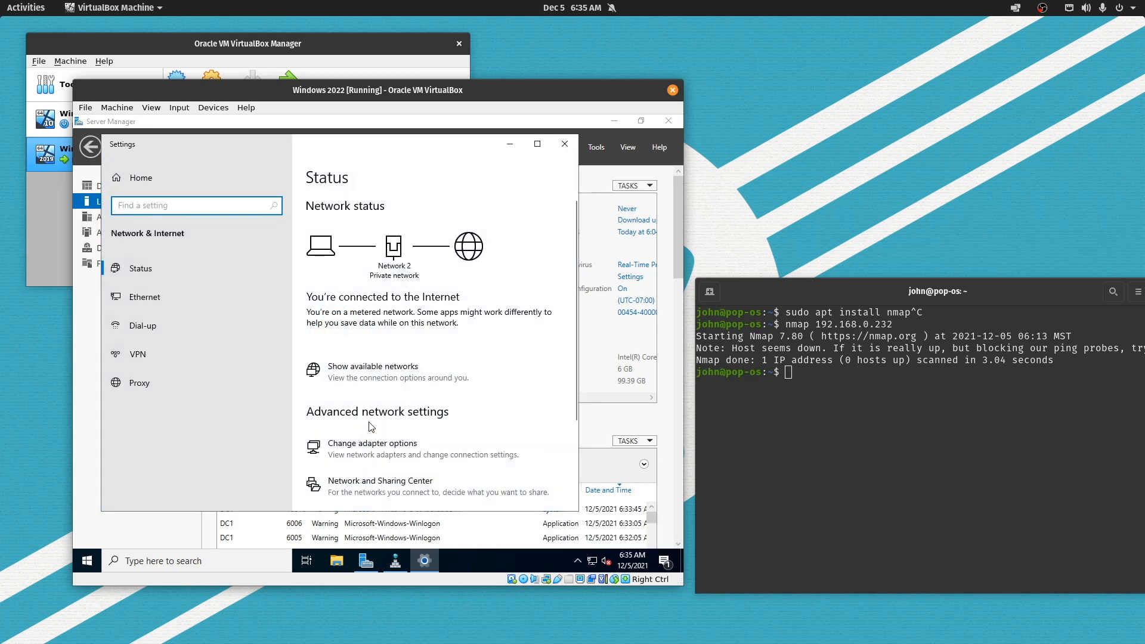
{"action": "scroll", "coordinate": [390, 367], "scroll_direction": "down", "scroll_amount": 3}
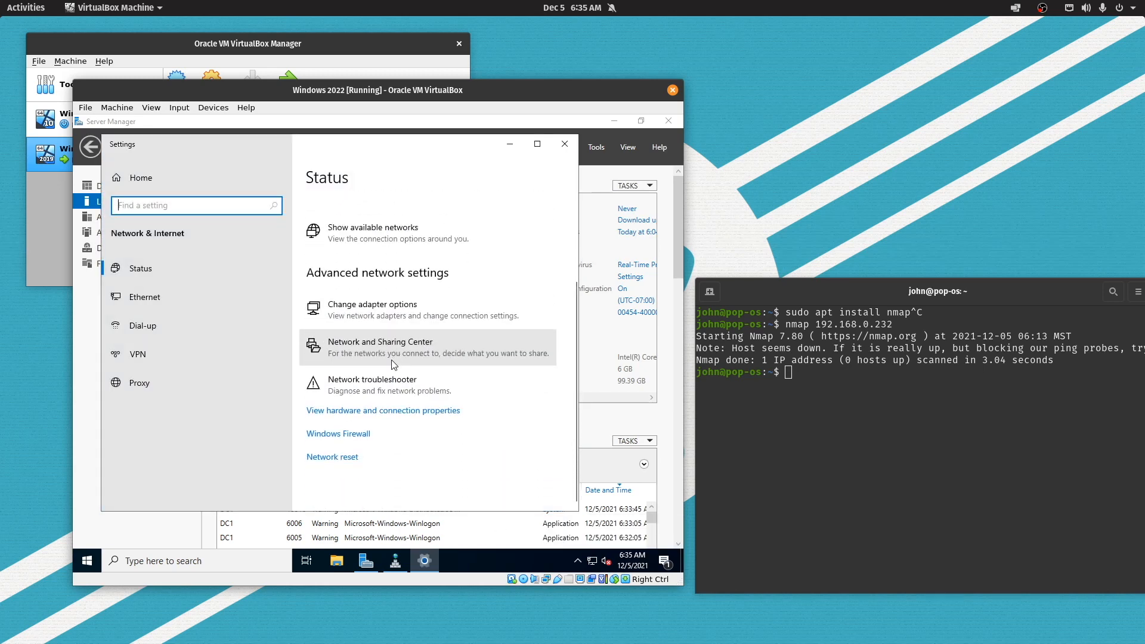
{"action": "left_click", "coordinate": [255, 295]}
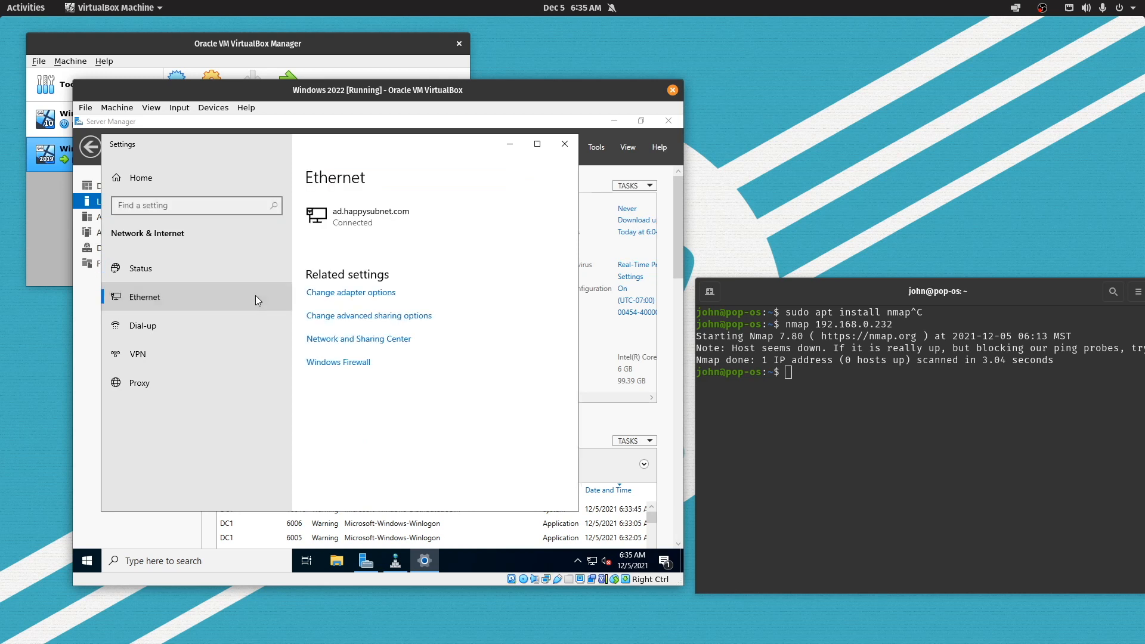
{"action": "left_click", "coordinate": [351, 301]}
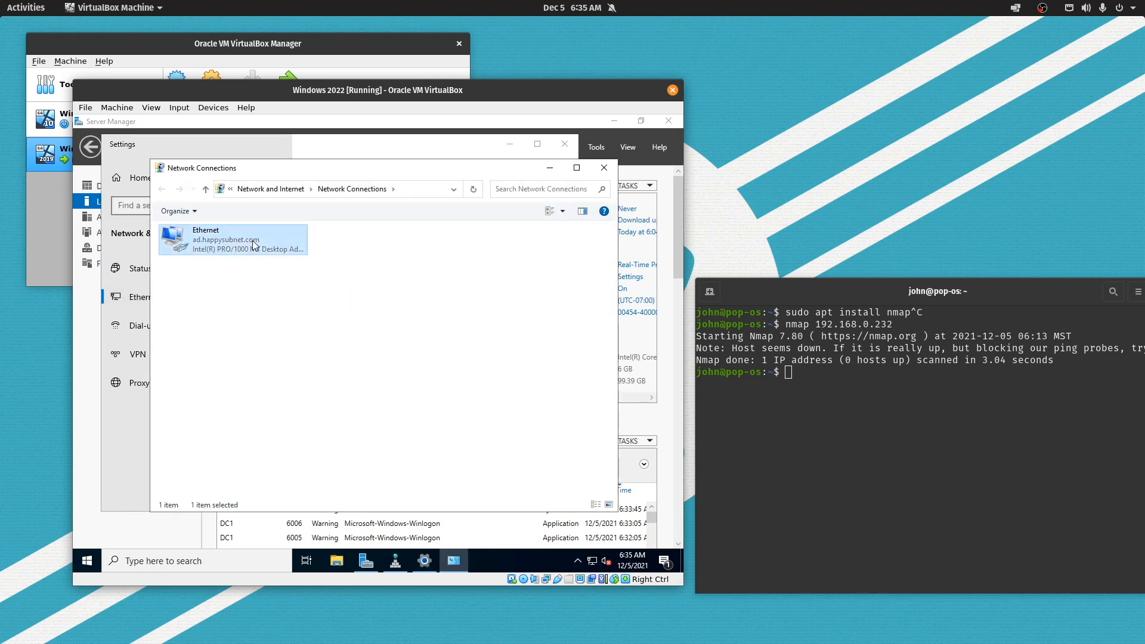
{"action": "right_click", "coordinate": [252, 241]}
{"action": "left_click", "coordinate": [289, 354]}
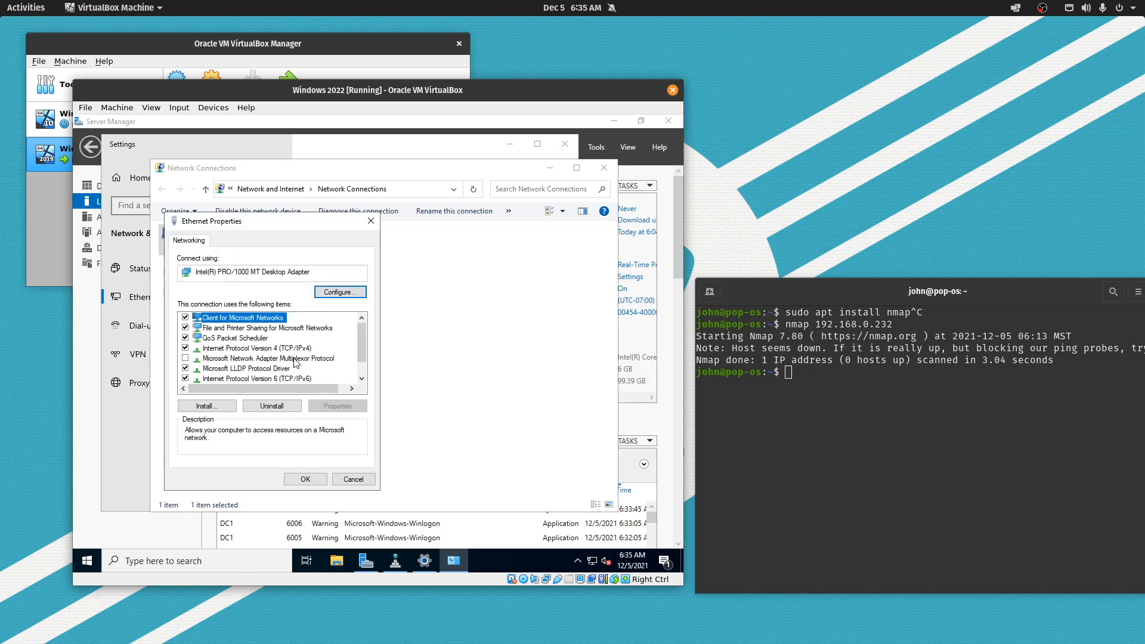
{"action": "double_click", "coordinate": [288, 350]}
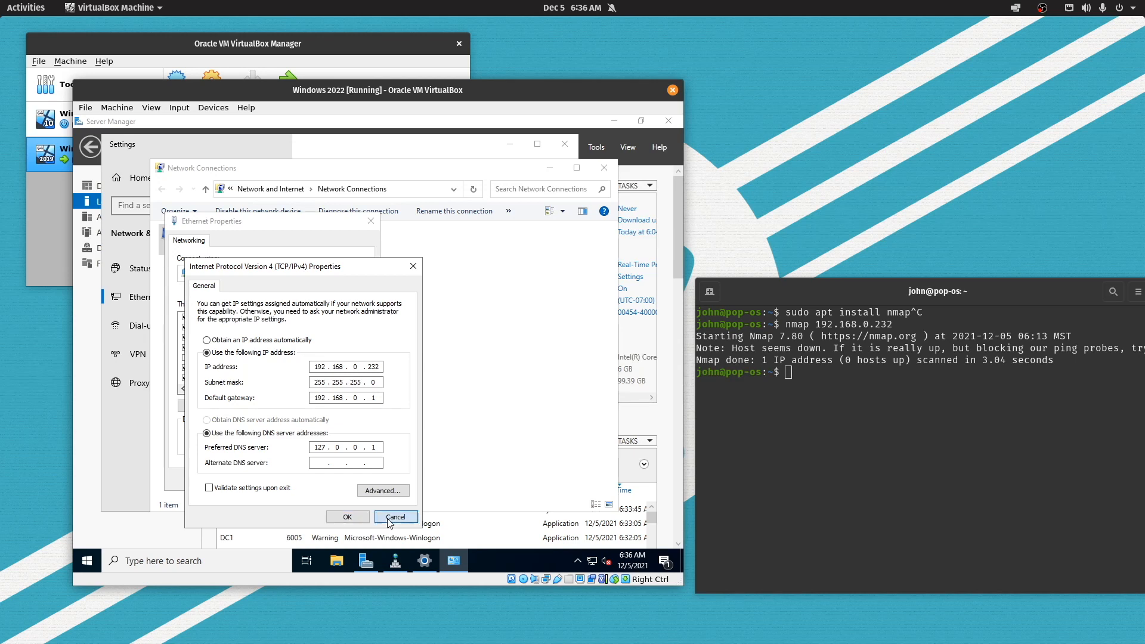
Cancel the IPv4 and Ethernet dialogs; close Network Connections, Settings, DNS Manager and Server Manager
{"action": "left_click", "coordinate": [388, 522]}
{"action": "left_click", "coordinate": [357, 480]}
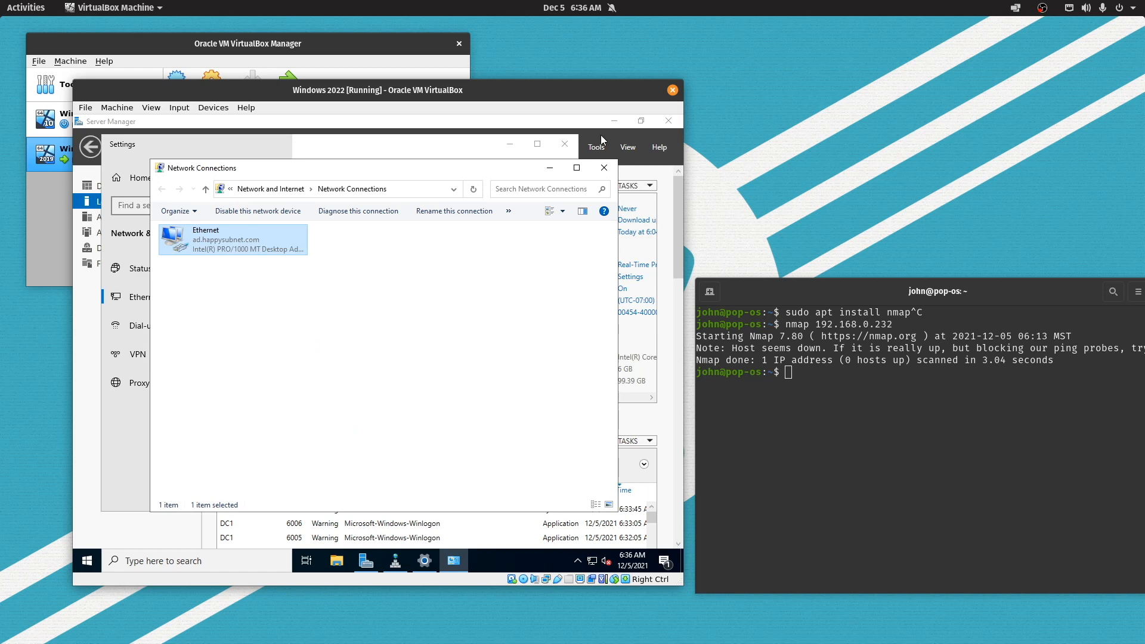
{"action": "left_click", "coordinate": [604, 167]}
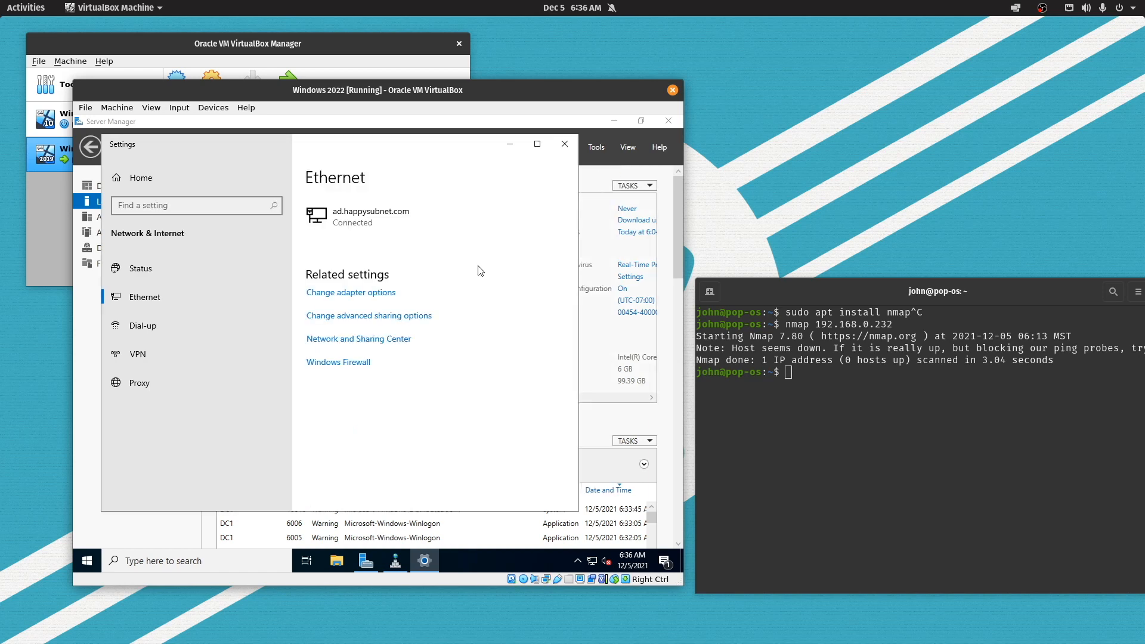
{"action": "left_click", "coordinate": [564, 144]}
{"action": "left_click", "coordinate": [539, 152]}
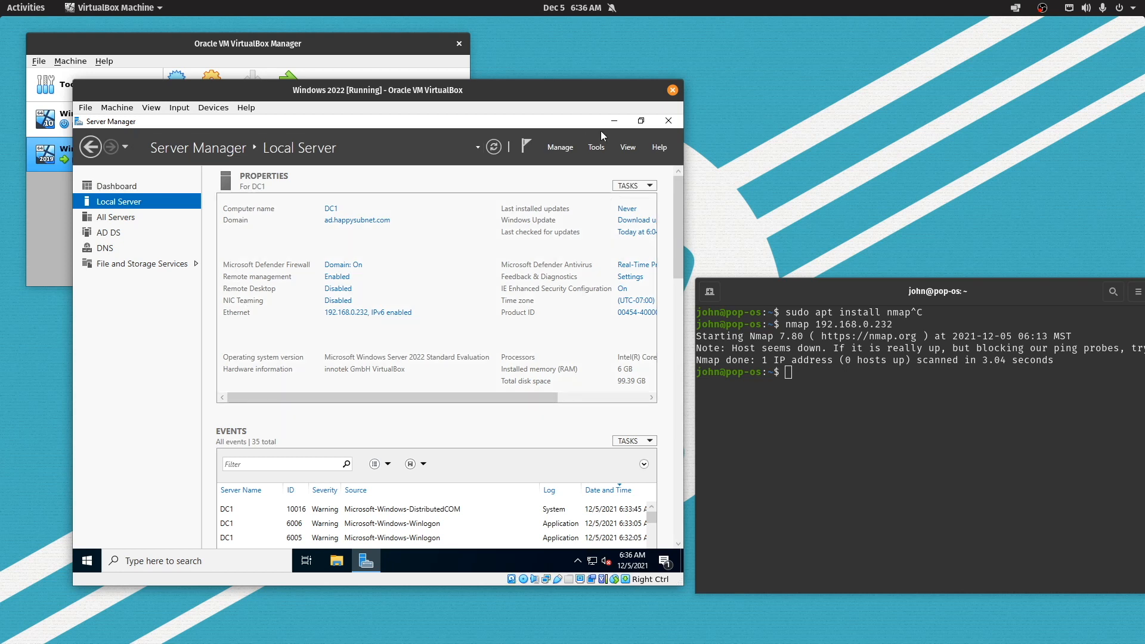
{"action": "left_click", "coordinate": [668, 120]}
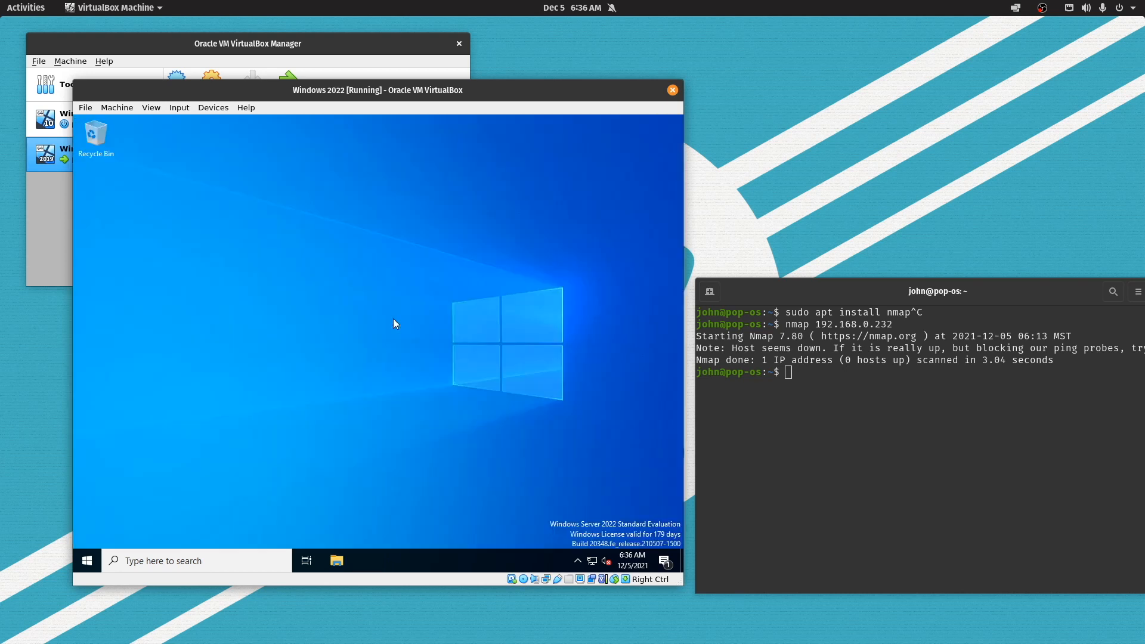